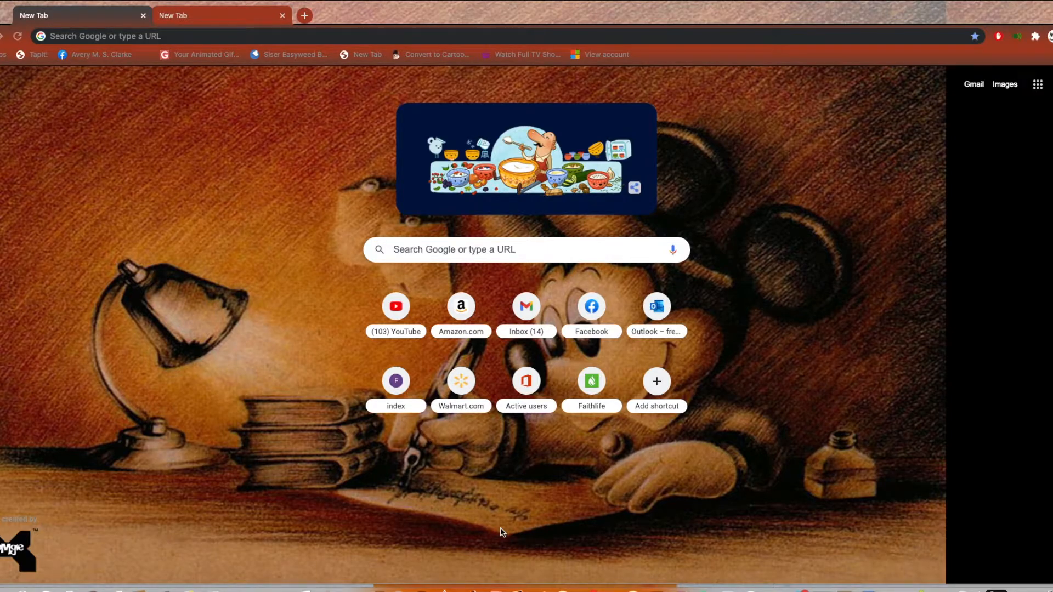
# Load the Fair Haven church website, fairhavensda.org, in the first browser tab.
pyautogui.click(82, 36)
pyautogui.write('fair')
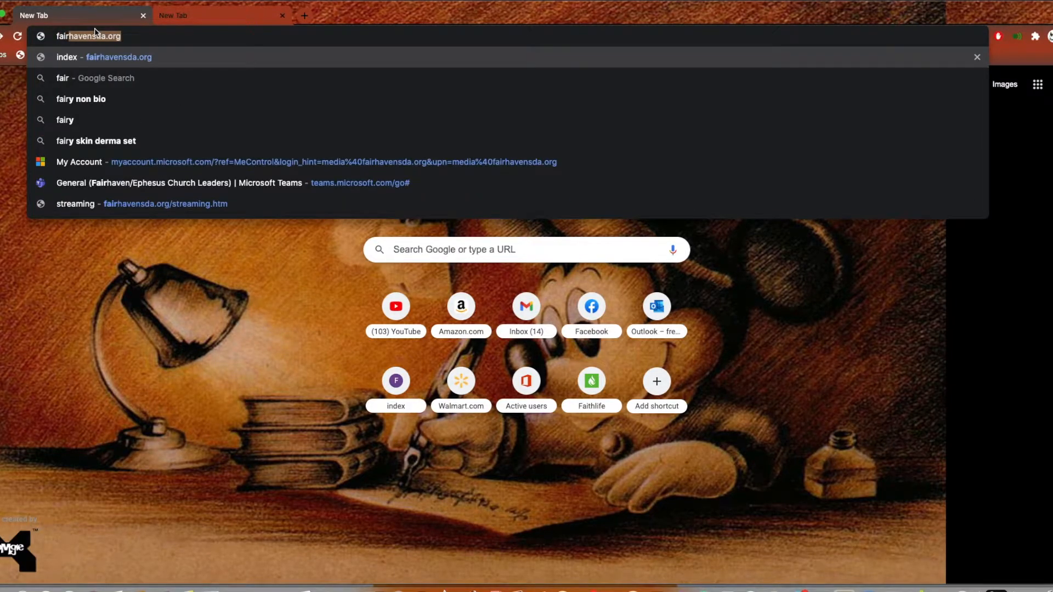
pyautogui.write('g')
pyautogui.press('BackSpace')
pyautogui.write('have')
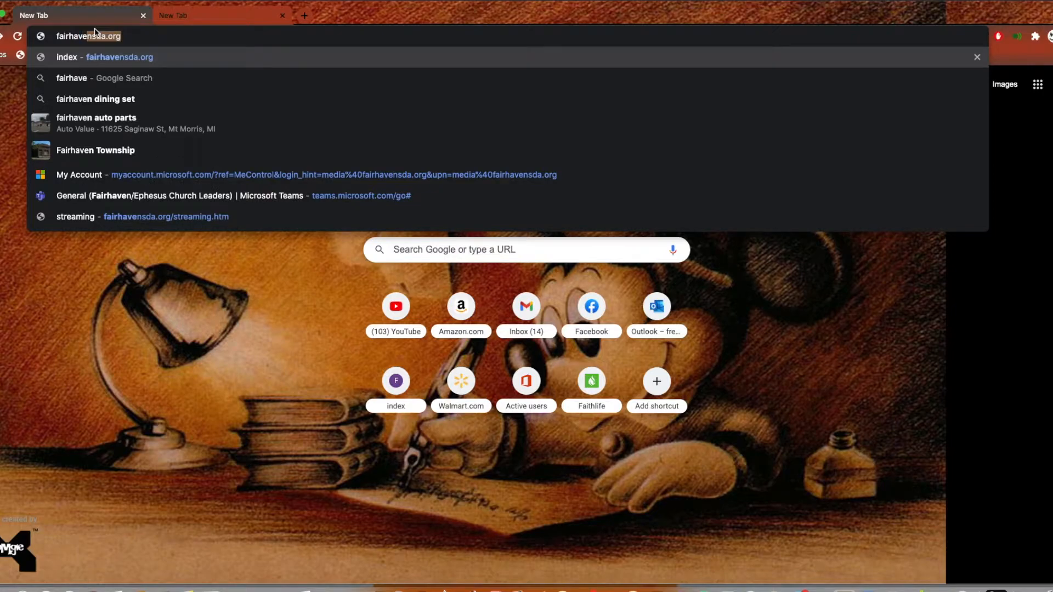
pyautogui.write('nsd')
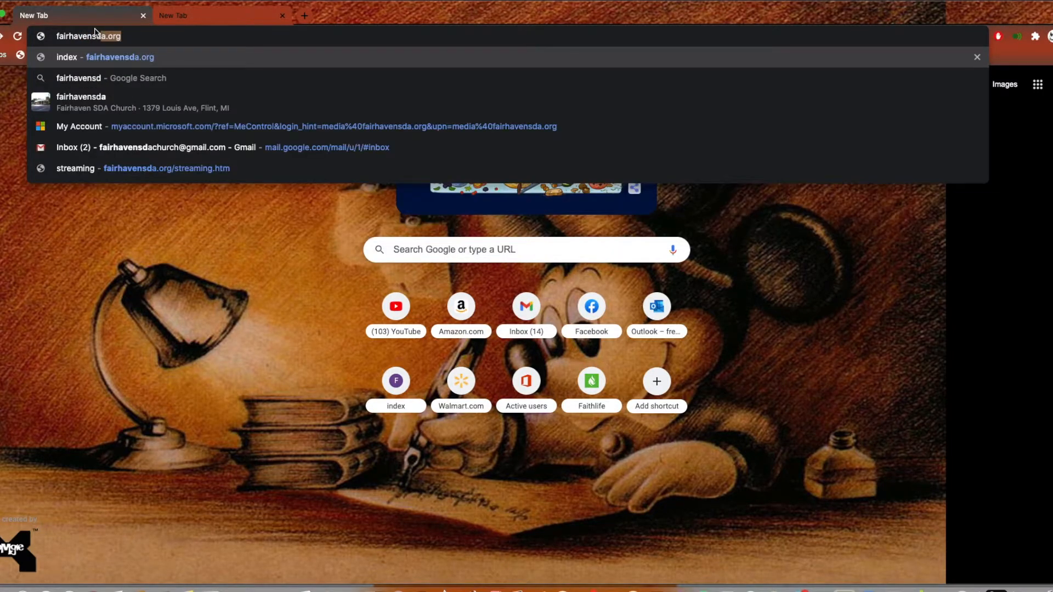
pyautogui.press('Right')
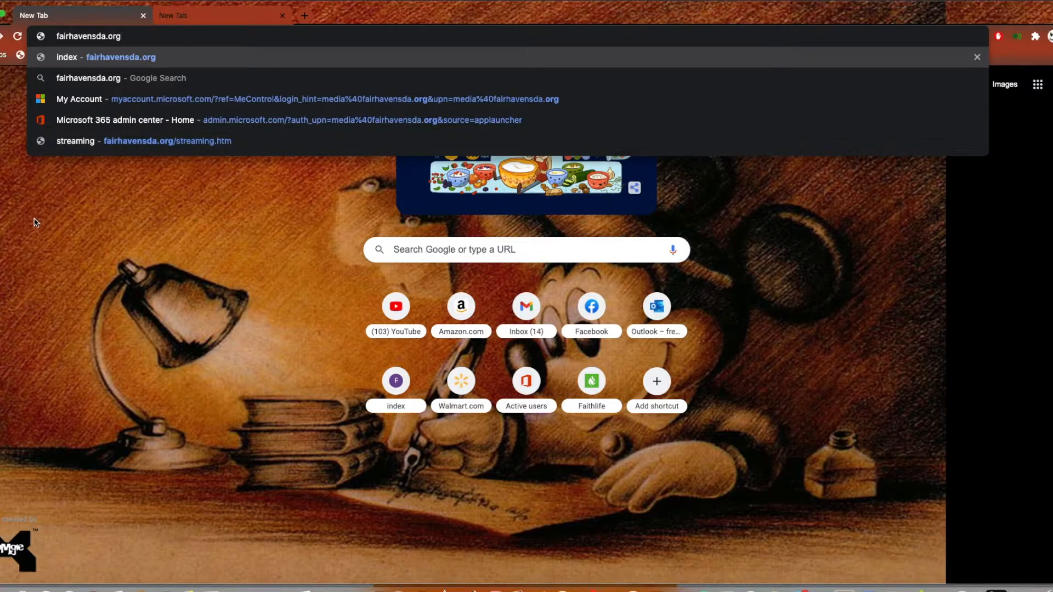
pyautogui.press('Return')
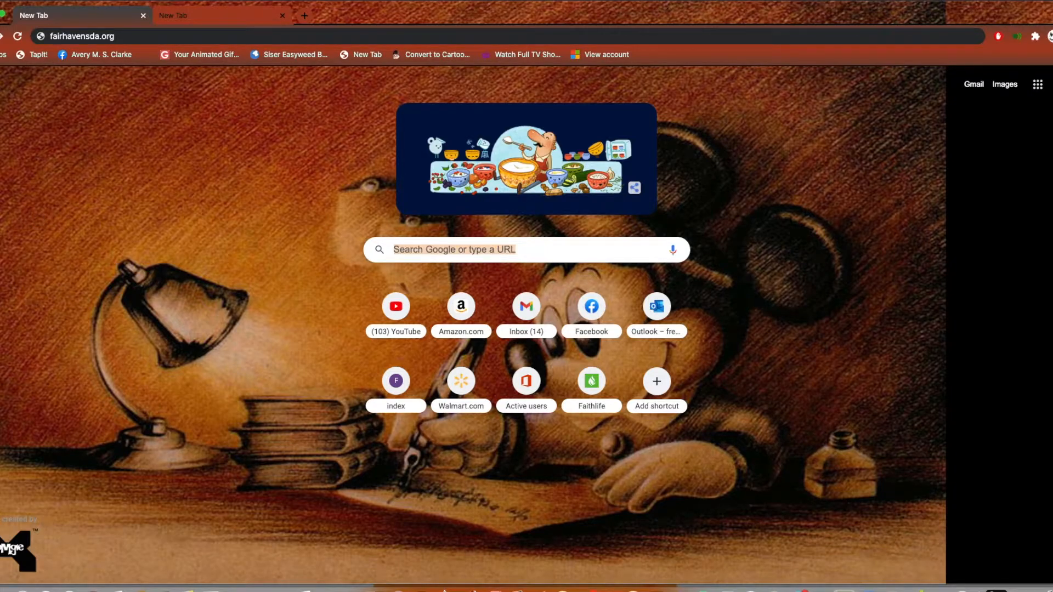
pyautogui.click(133, 33)
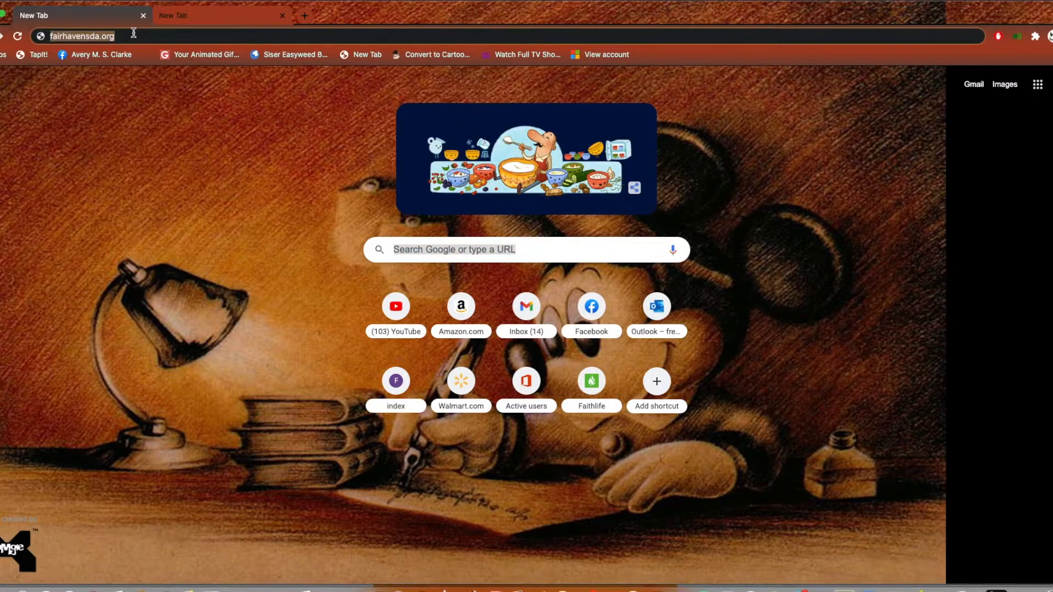
pyautogui.press('Return')
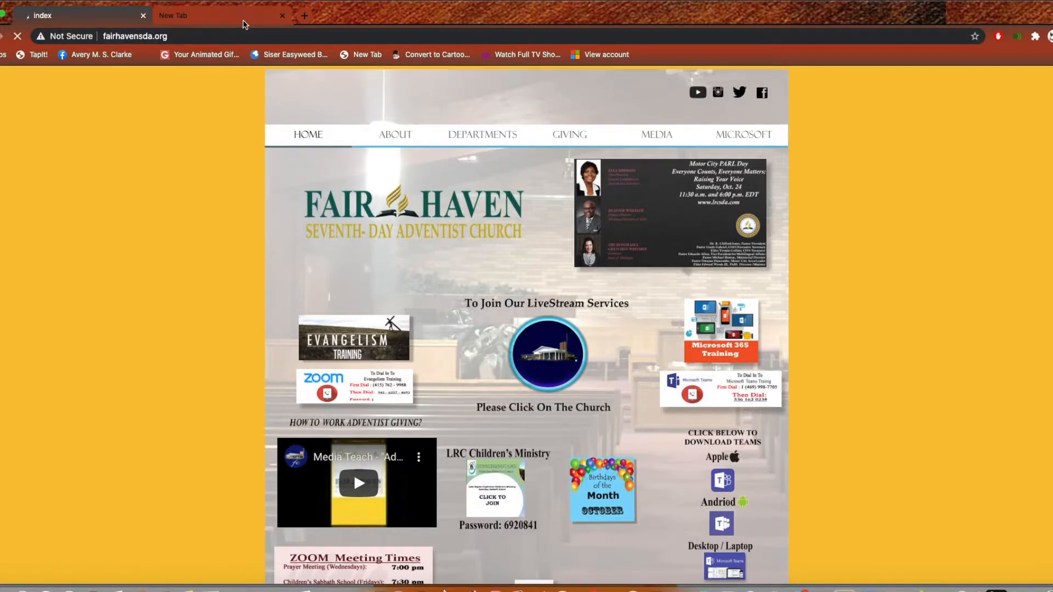
# Load the Ephesus church website, esdac.org, in the second browser tab and look over its home page.
pyautogui.click(201, 21)
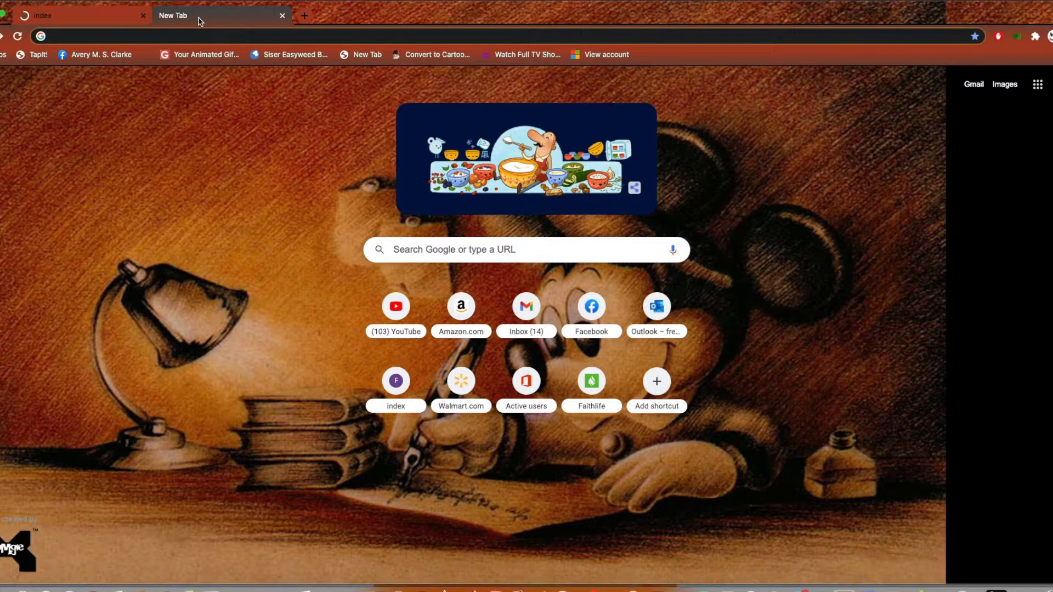
pyautogui.write('esdac')
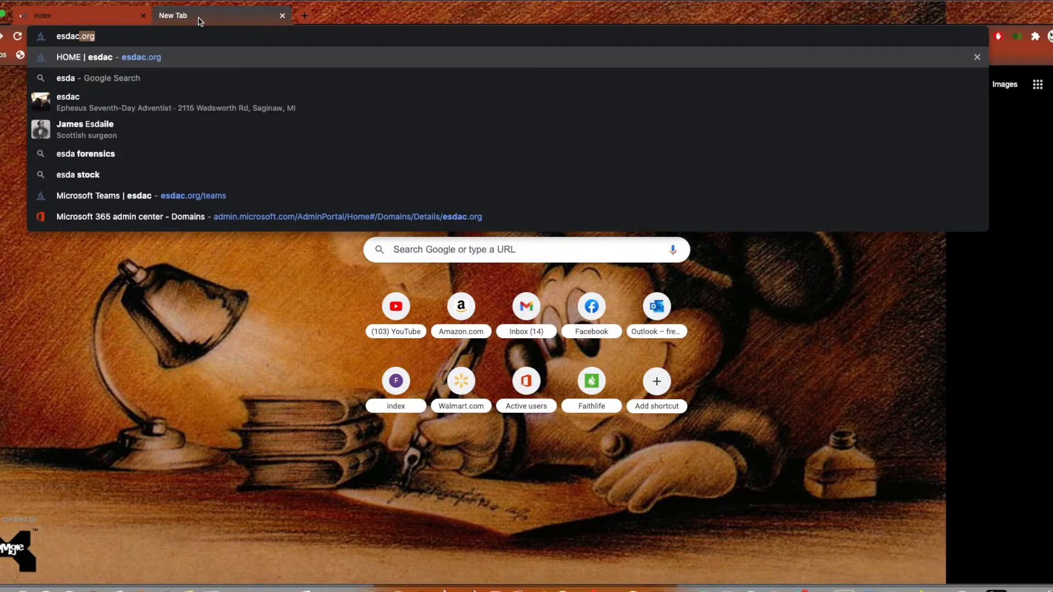
pyautogui.write('.org')
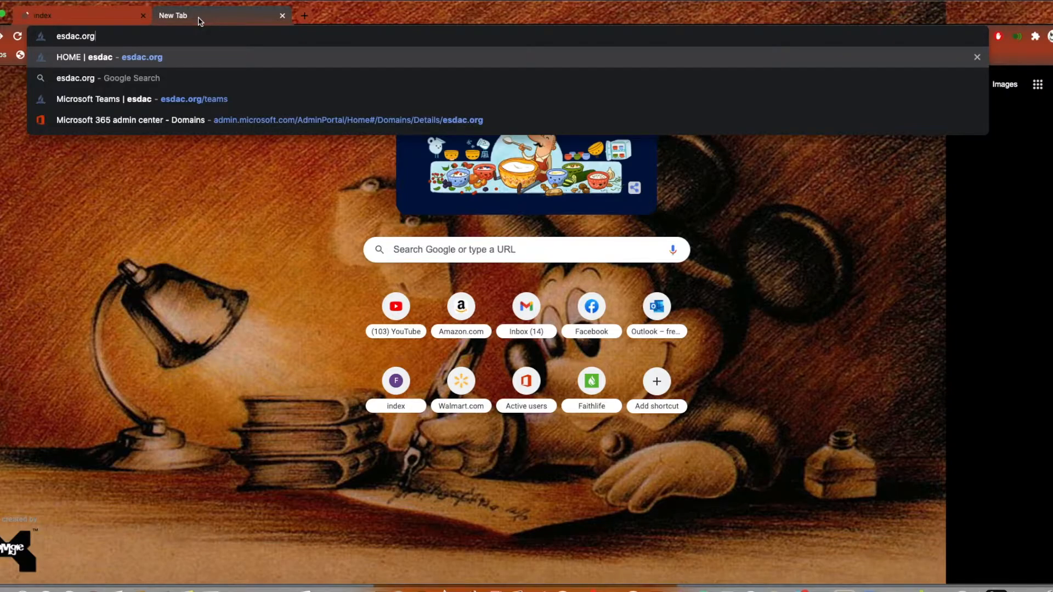
pyautogui.press('Return')
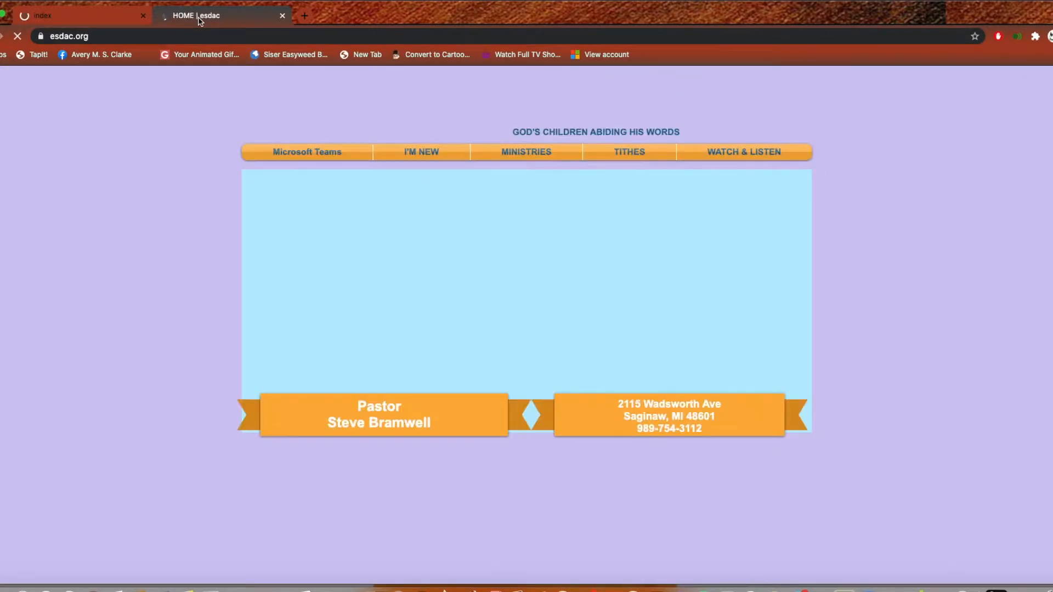
pyautogui.scroll(-3, 201, 209)
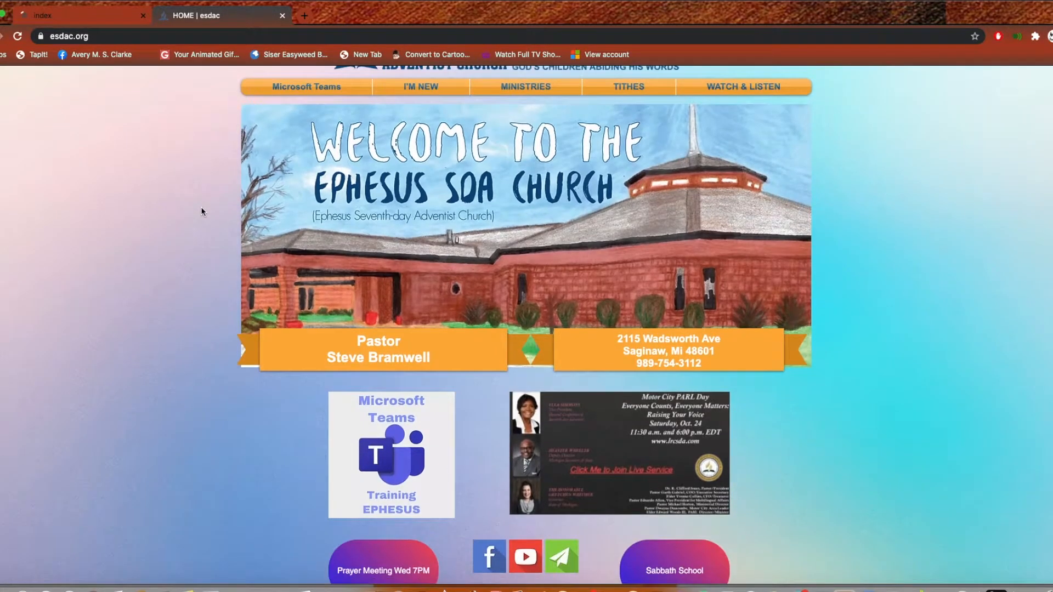
pyautogui.scroll(3, 201, 213)
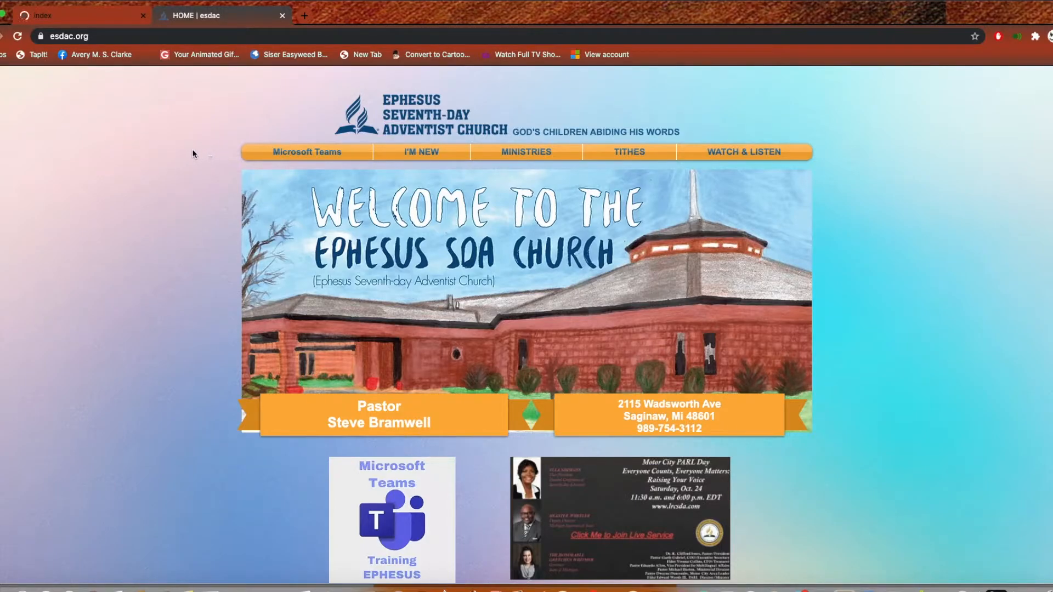
# Return to the Fair Haven website, enlarge the Microsoft Teams dial-in details for reading, and close them again.
pyautogui.click(70, 14)
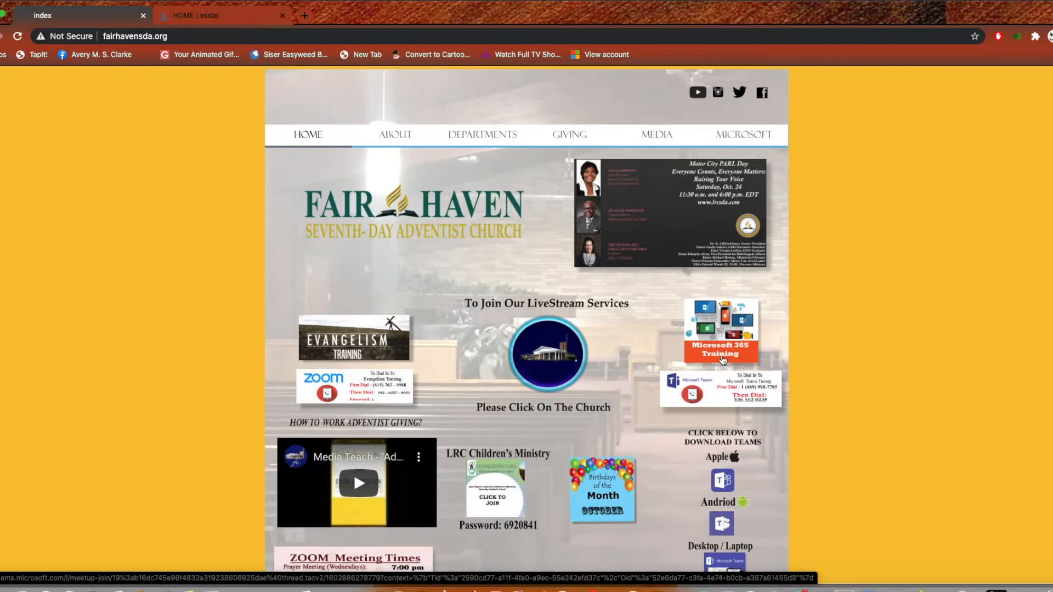
pyautogui.click(716, 396)
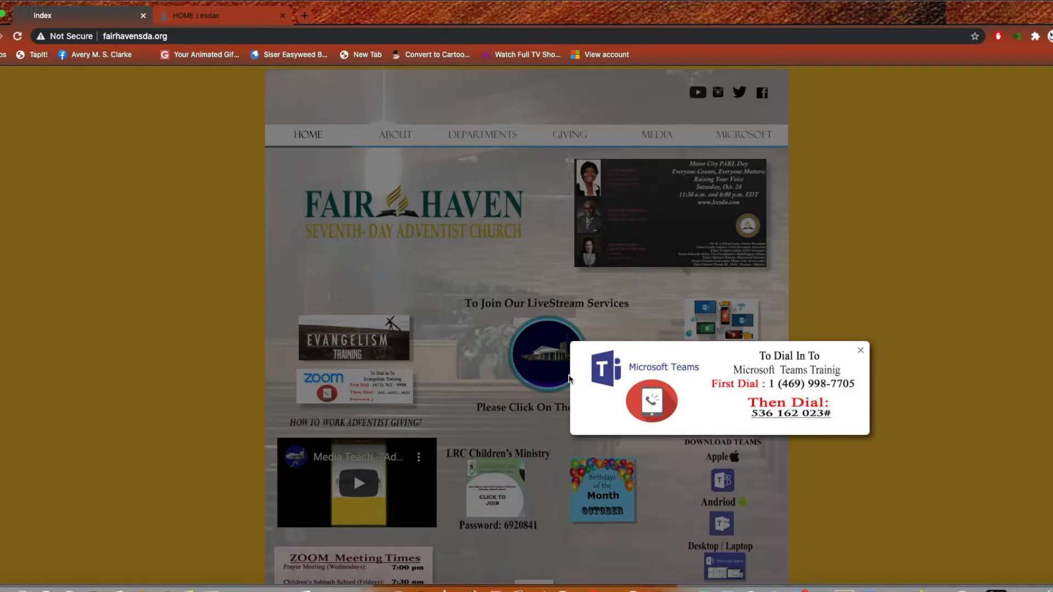
pyautogui.click(657, 310)
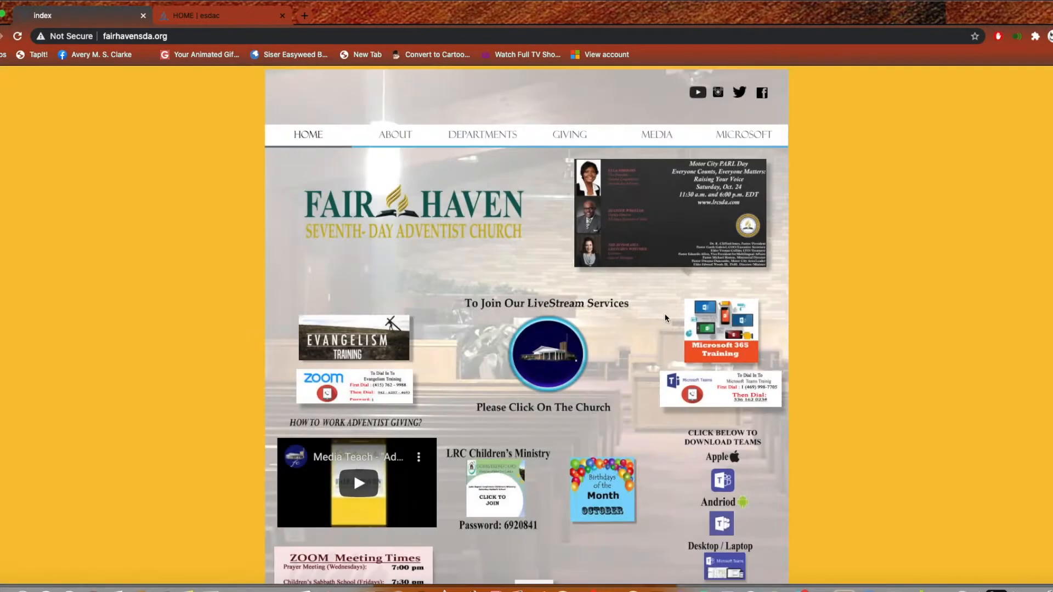
# Join the Fair Haven site's Microsoft 365 Training meeting in the Microsoft Teams app with the camera and microphone off.
pyautogui.click(723, 354)
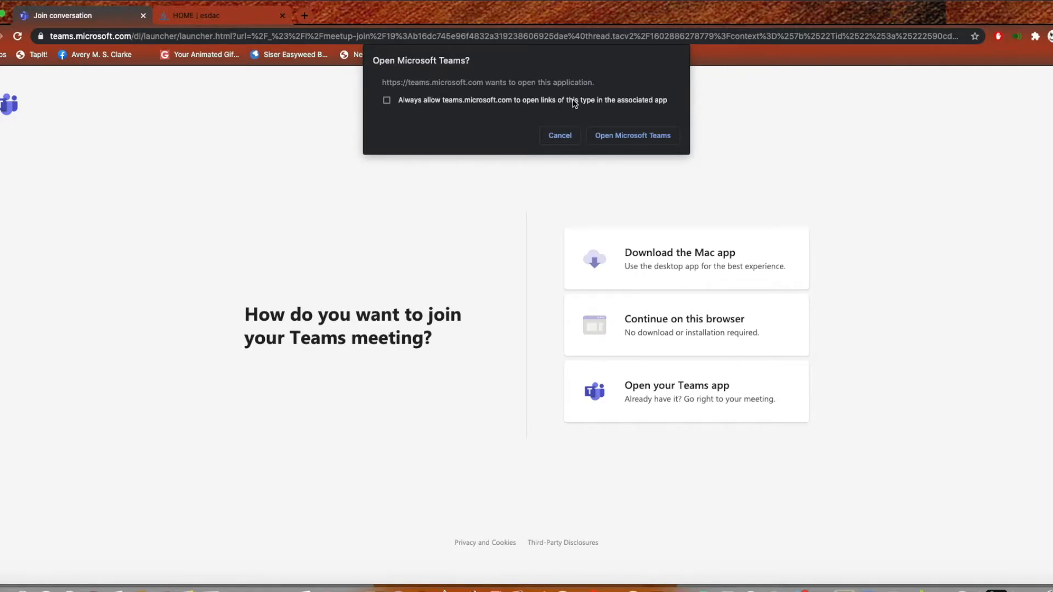
pyautogui.click(623, 137)
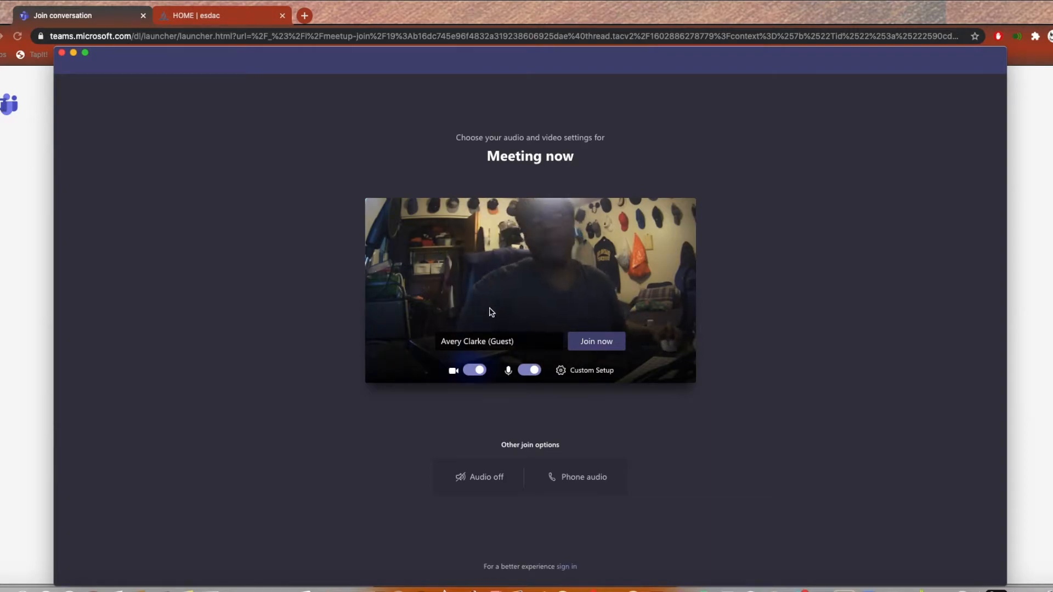
pyautogui.click(475, 376)
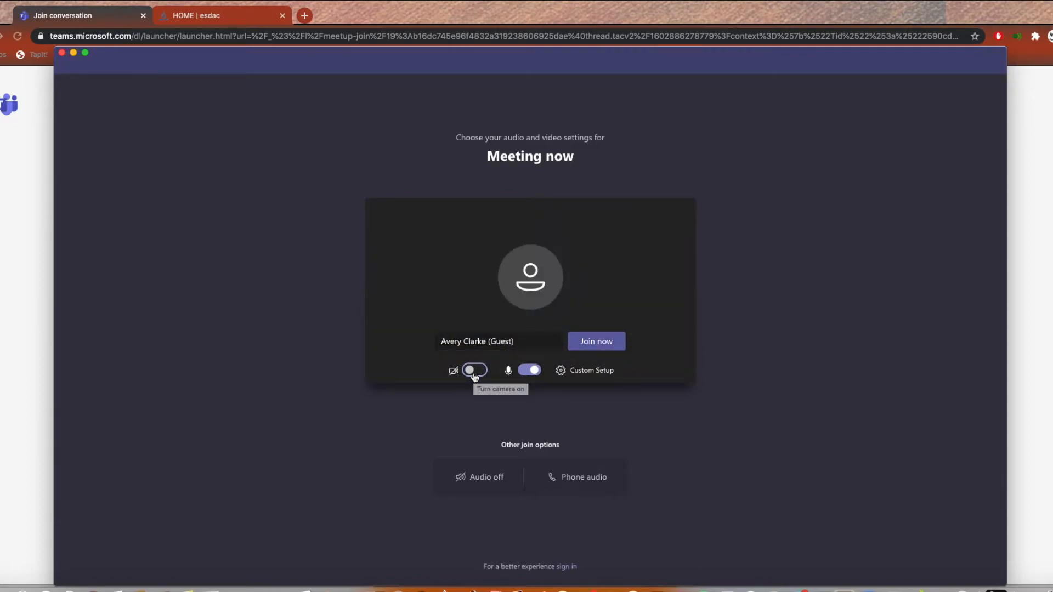
pyautogui.click(529, 371)
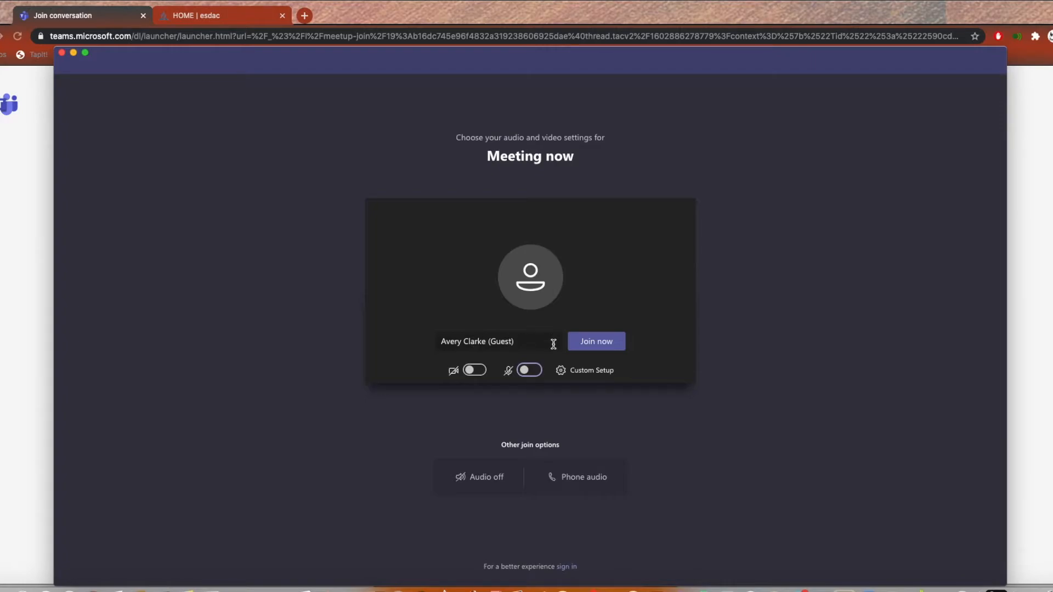
pyautogui.click(590, 341)
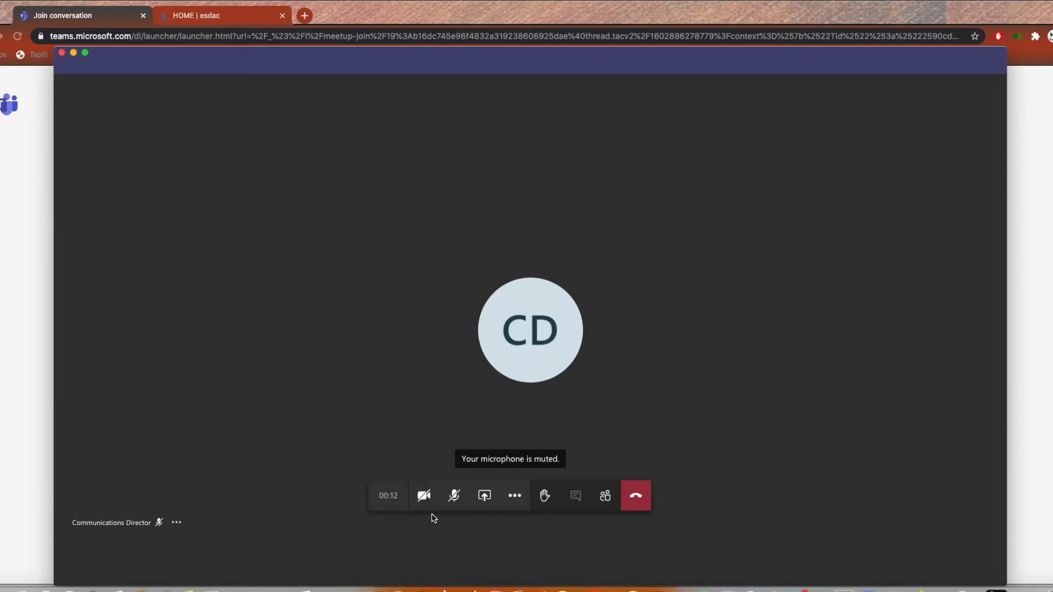
# Turn the meeting camera on and off again, and unmute and re-mute the microphone.
pyautogui.click(425, 497)
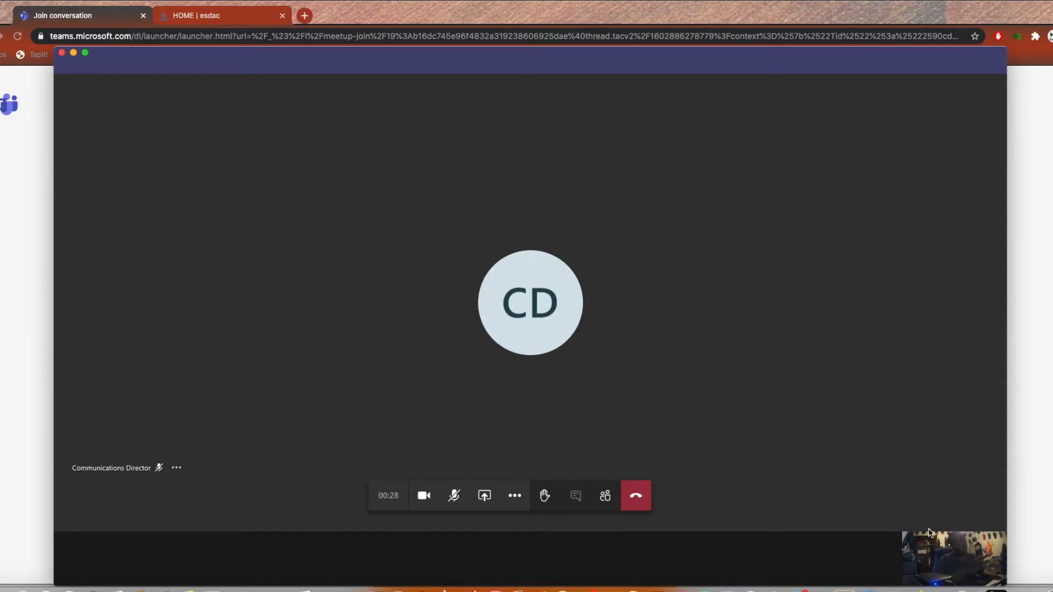
pyautogui.click(423, 497)
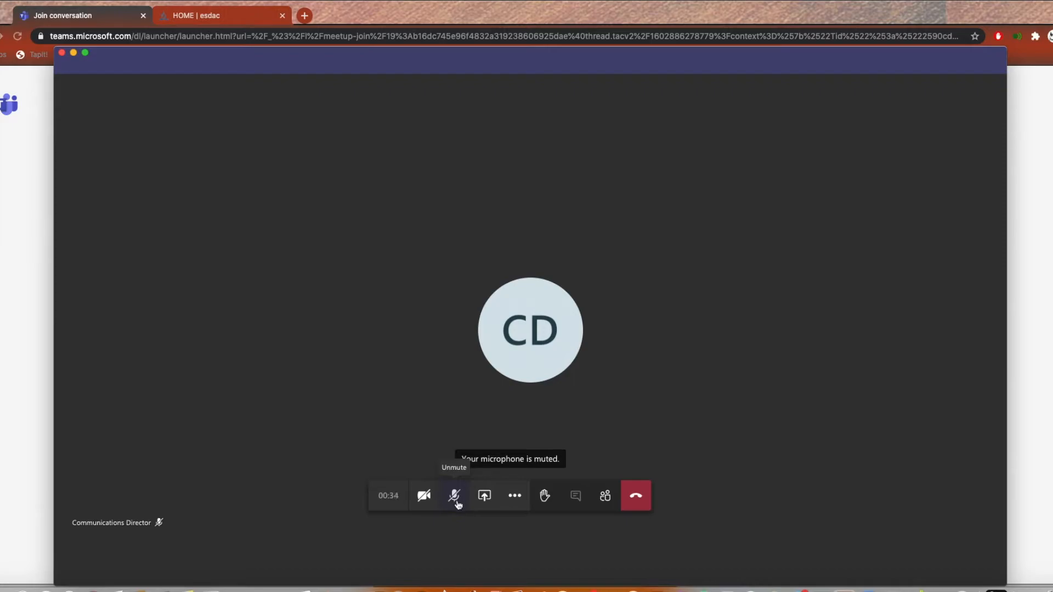
pyautogui.click(457, 502)
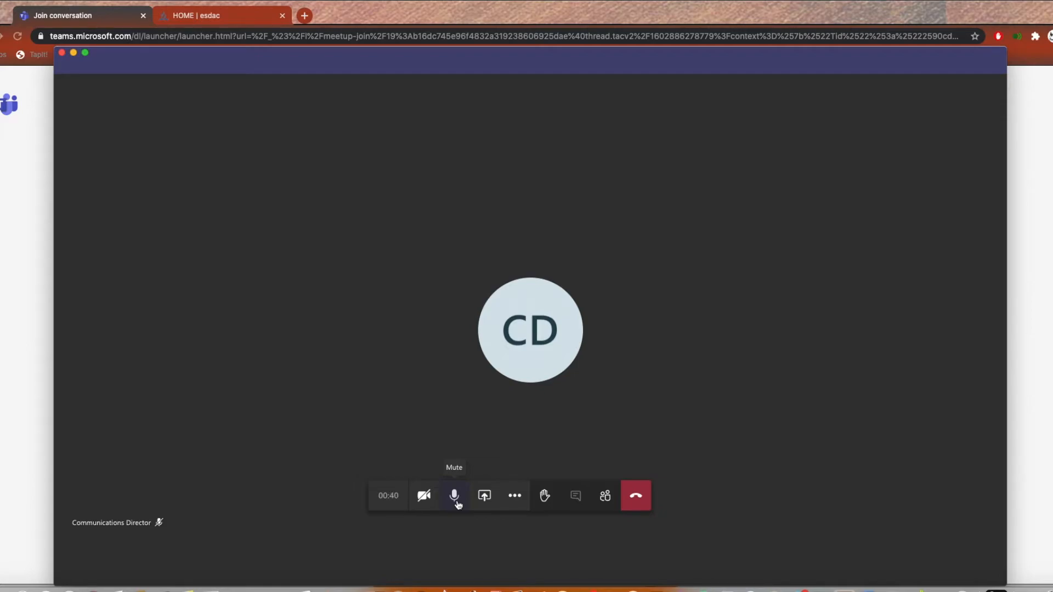
pyautogui.click(457, 502)
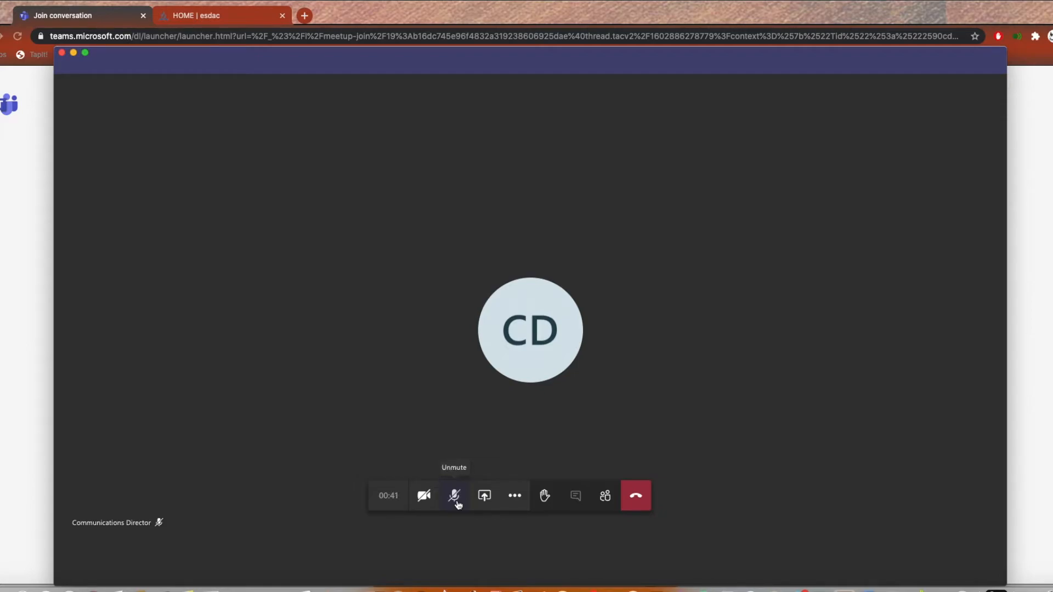
# Look at the meeting's screen-sharing choices without sharing anything, and show the list of participants.
pyautogui.click(485, 499)
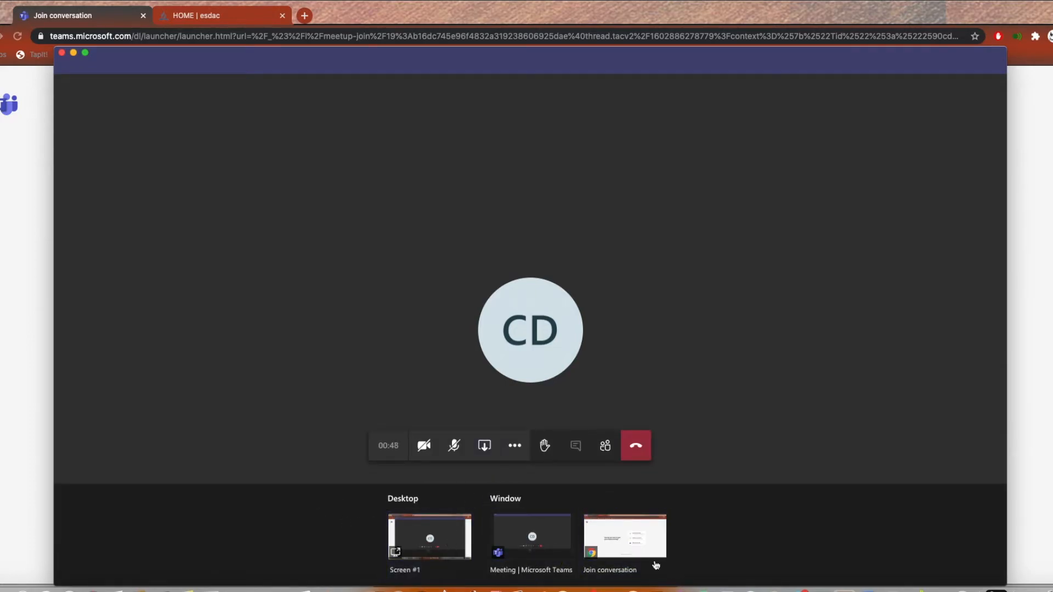
pyautogui.click(482, 446)
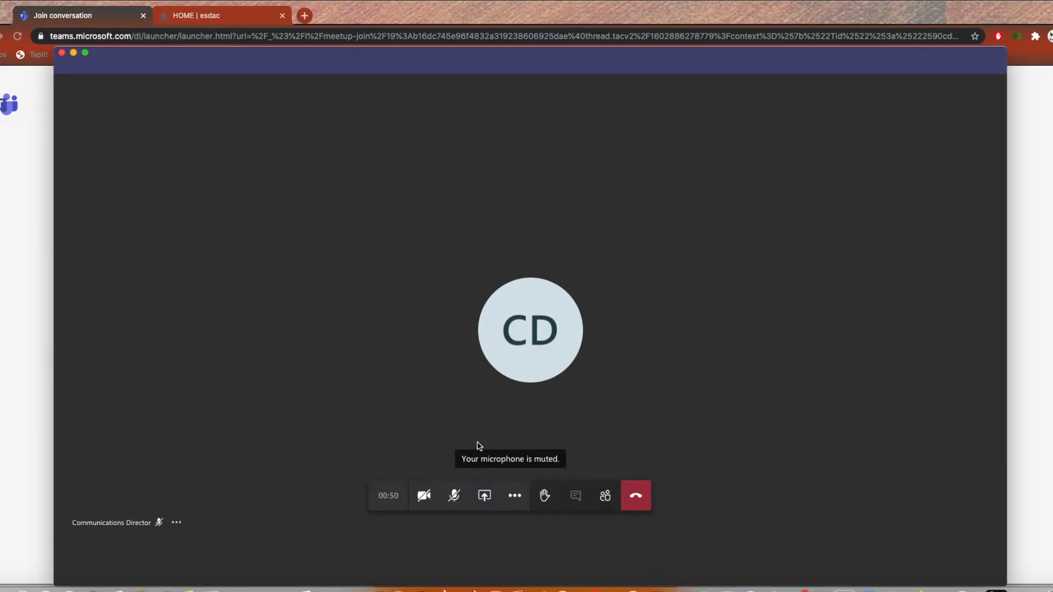
pyautogui.click(604, 509)
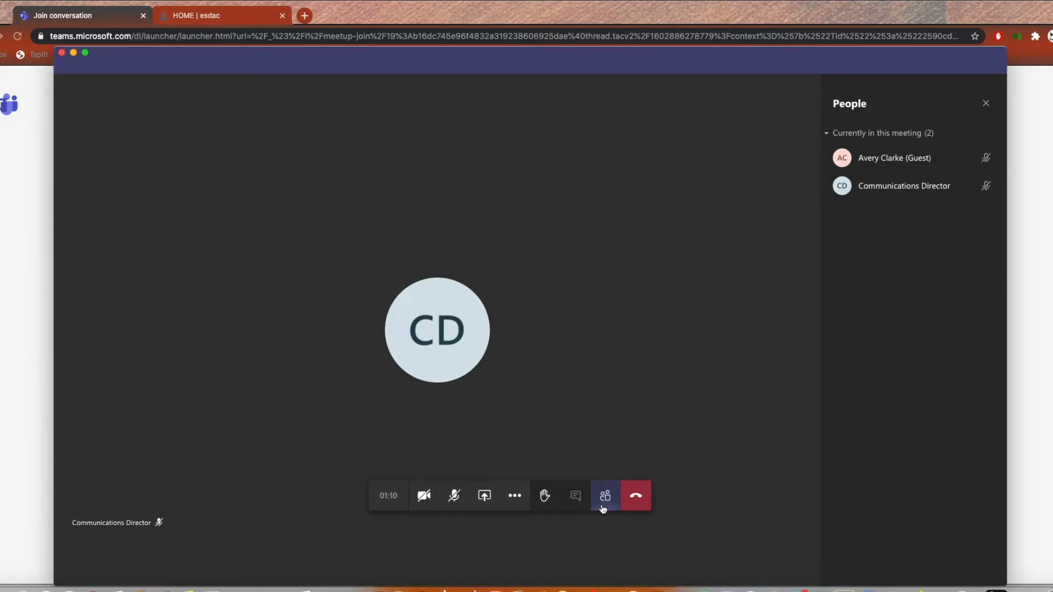
# Leave the meeting and close the Teams meeting window.
pyautogui.click(639, 502)
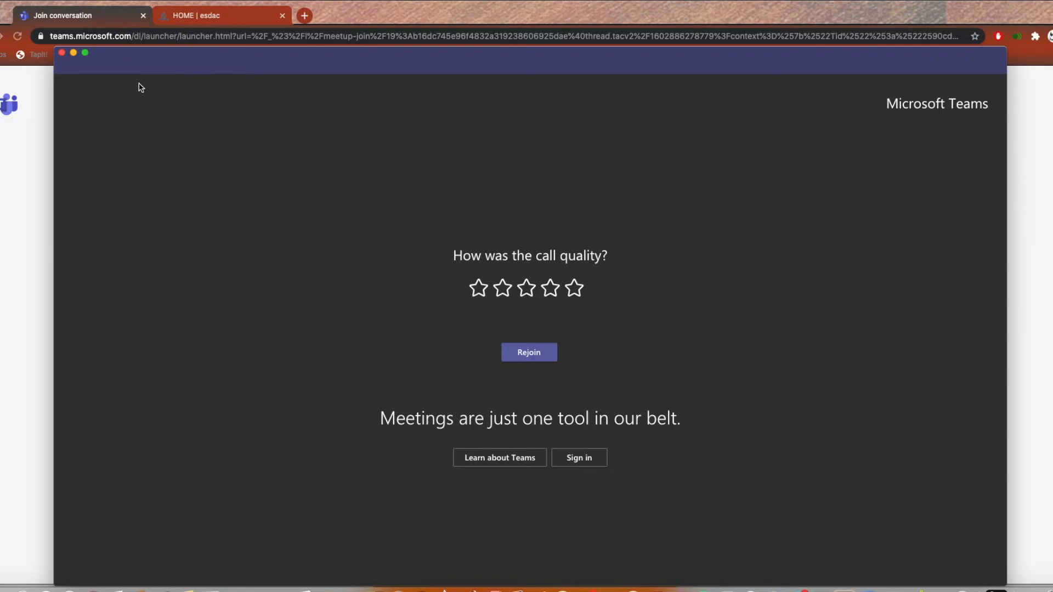
pyautogui.click(61, 53)
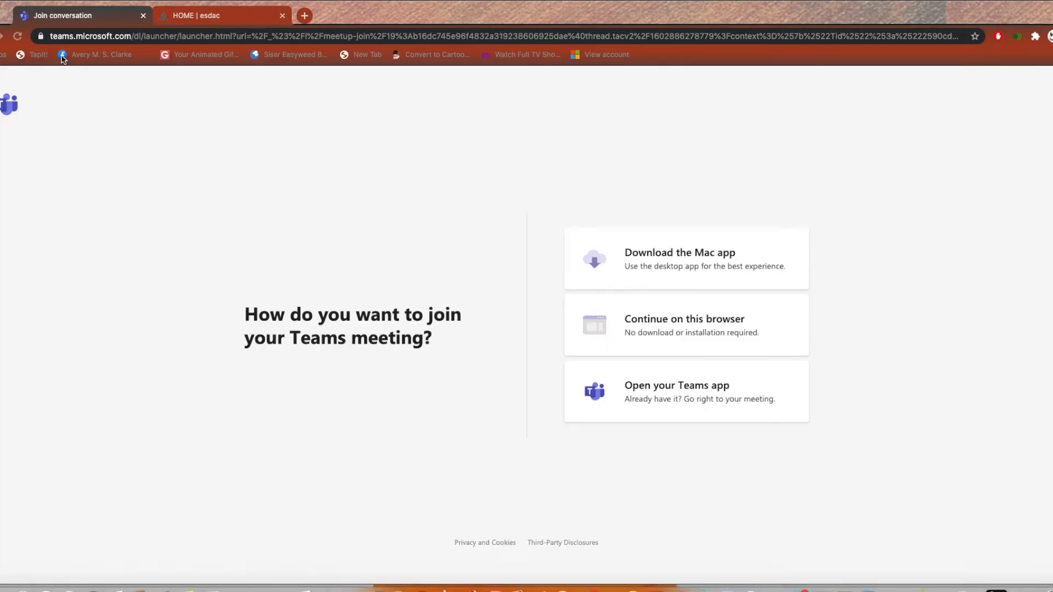
# Switch to the Ephesus church website in the browser and open its Microsoft Teams Training page from the home page.
pyautogui.click(223, 20)
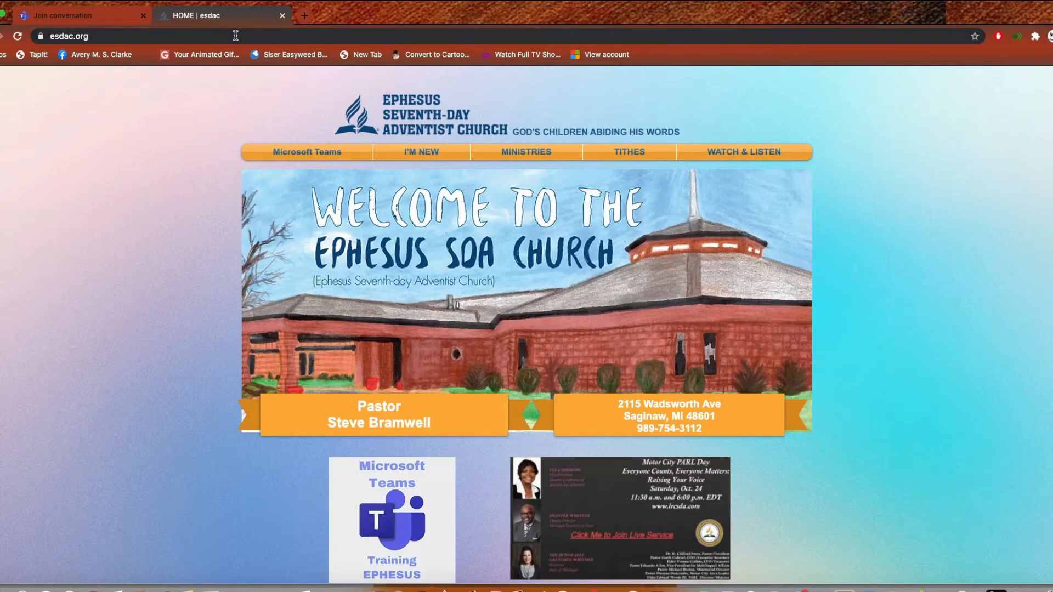
pyautogui.scroll(-2, 307, 156)
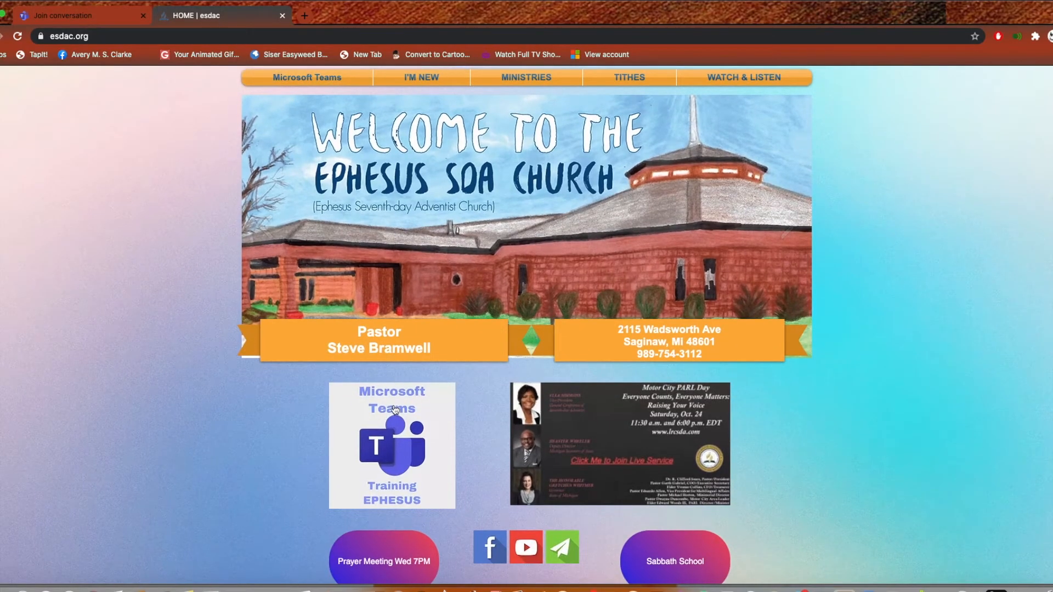
pyautogui.scroll(-1, 395, 410)
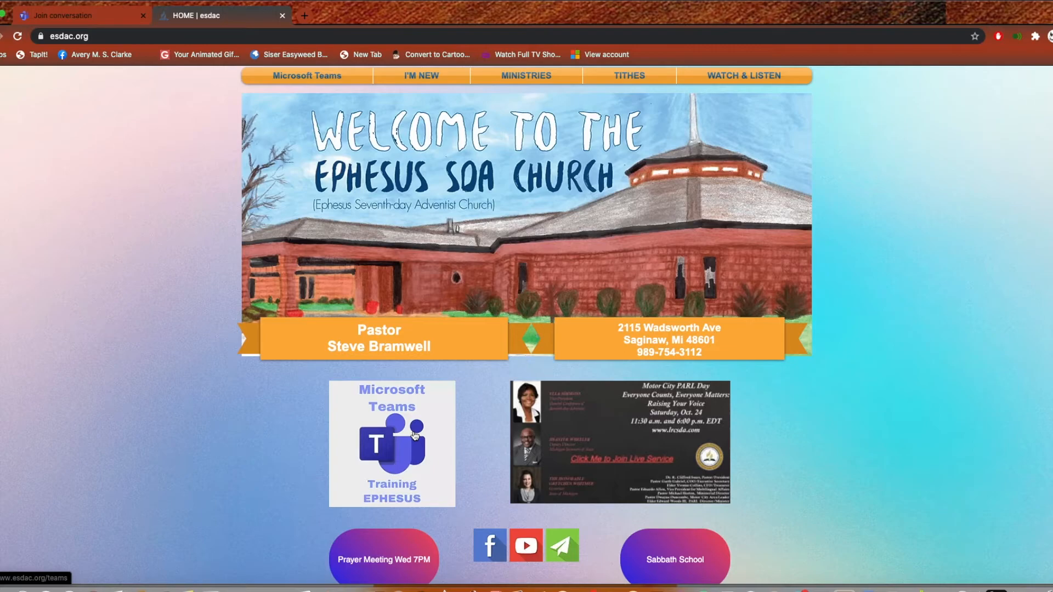
pyautogui.scroll(1, 395, 438)
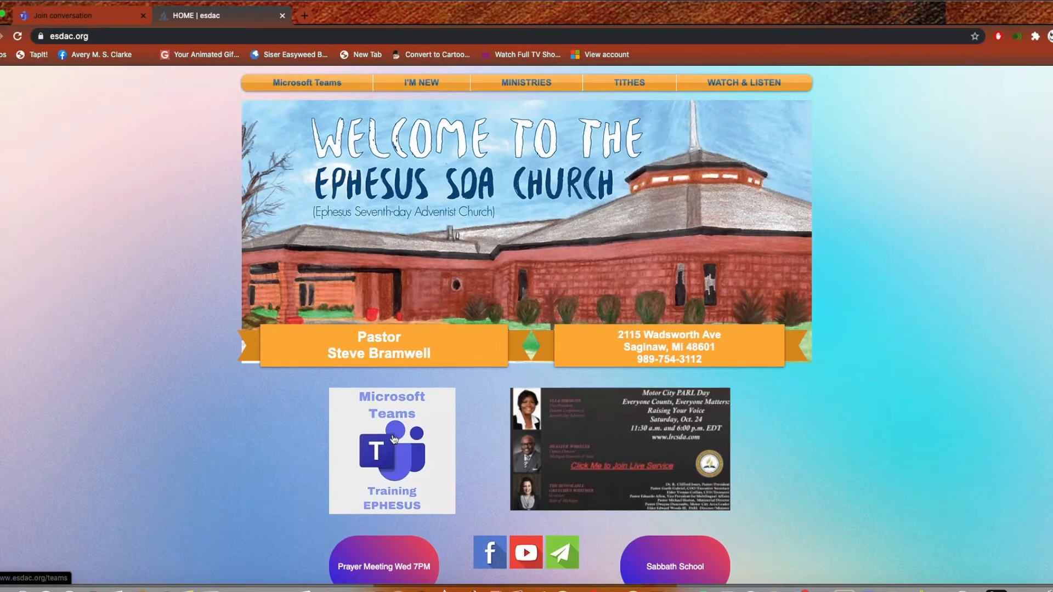
pyautogui.click(393, 439)
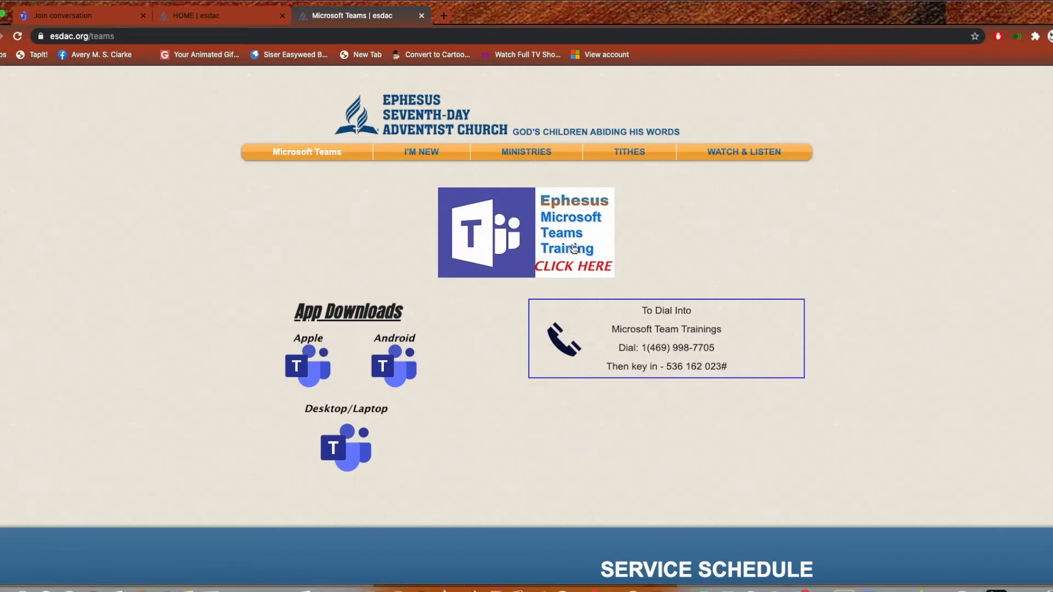
# Open the Ephesus Teams training meeting in the browser and join it as a guest with the camera and microphone off.
pyautogui.click(481, 225)
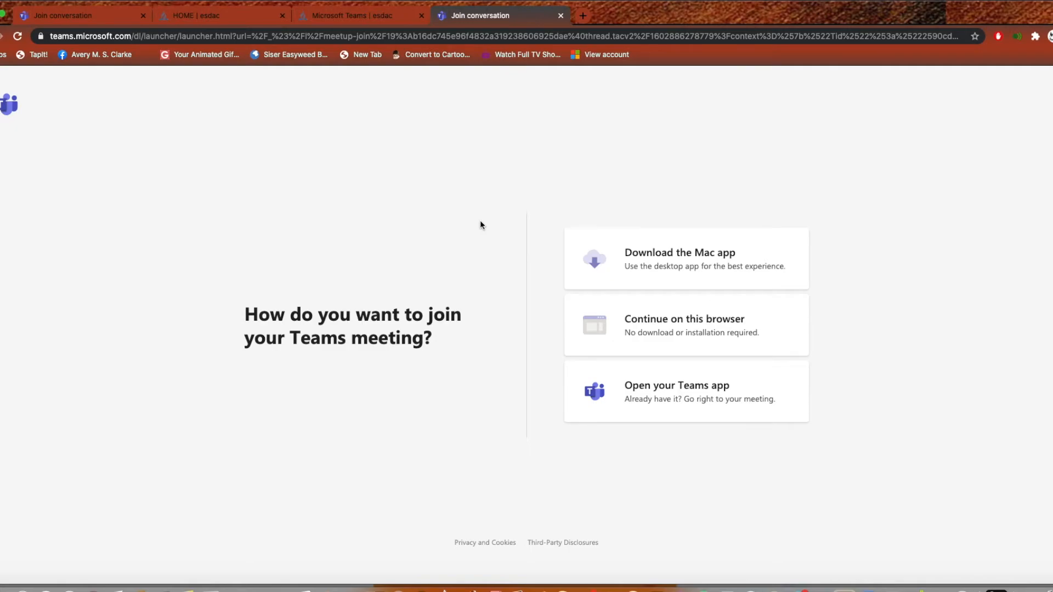
pyautogui.click(621, 325)
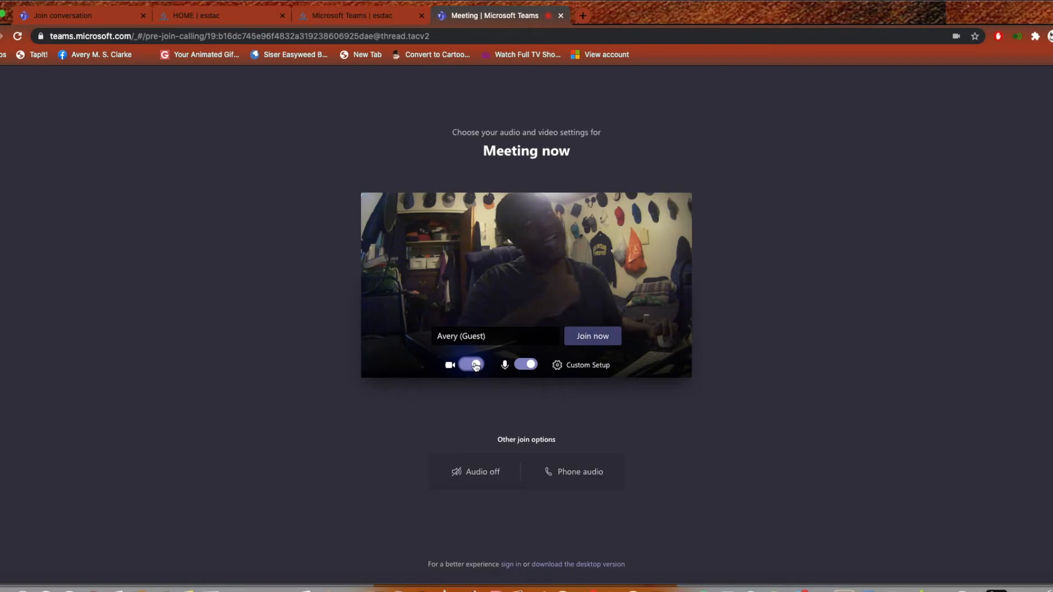
pyautogui.click(473, 365)
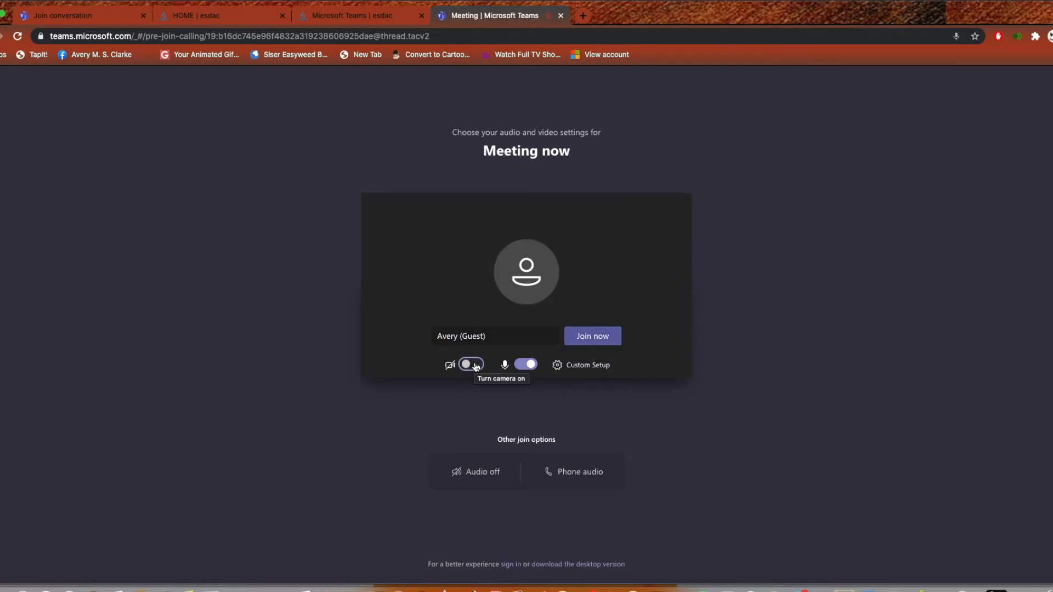
pyautogui.click(524, 365)
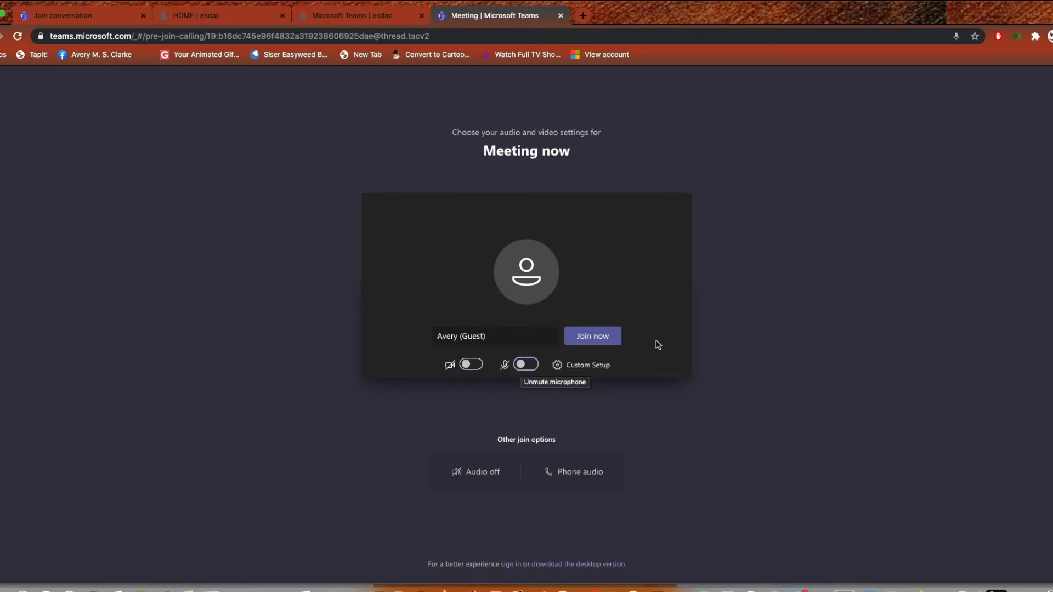
pyautogui.click(585, 336)
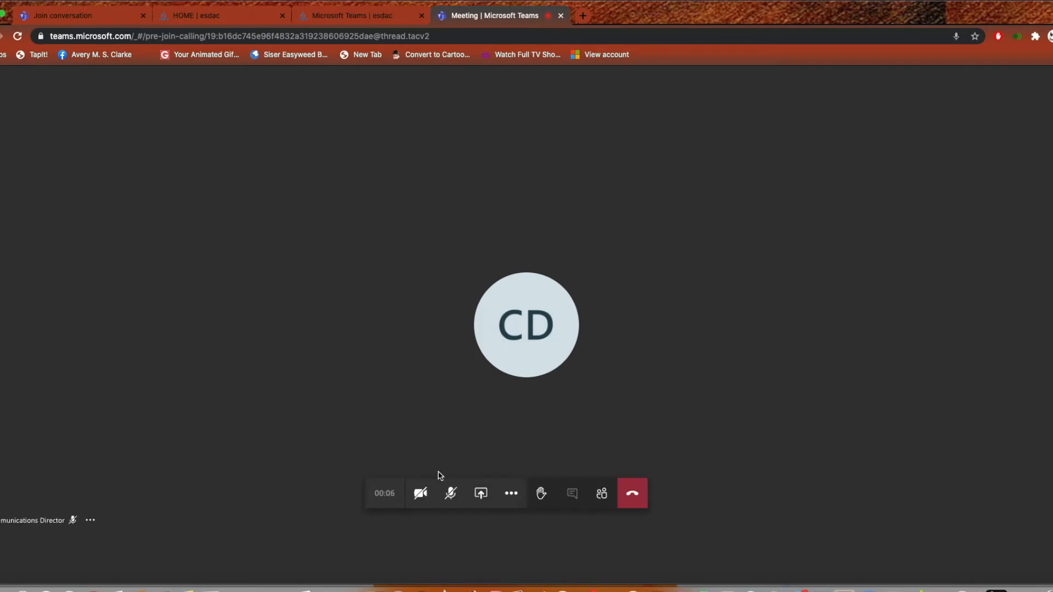
# Turn the camera on and off again in the Ephesus meeting, and briefly unmute the microphone before muting it again.
pyautogui.click(420, 504)
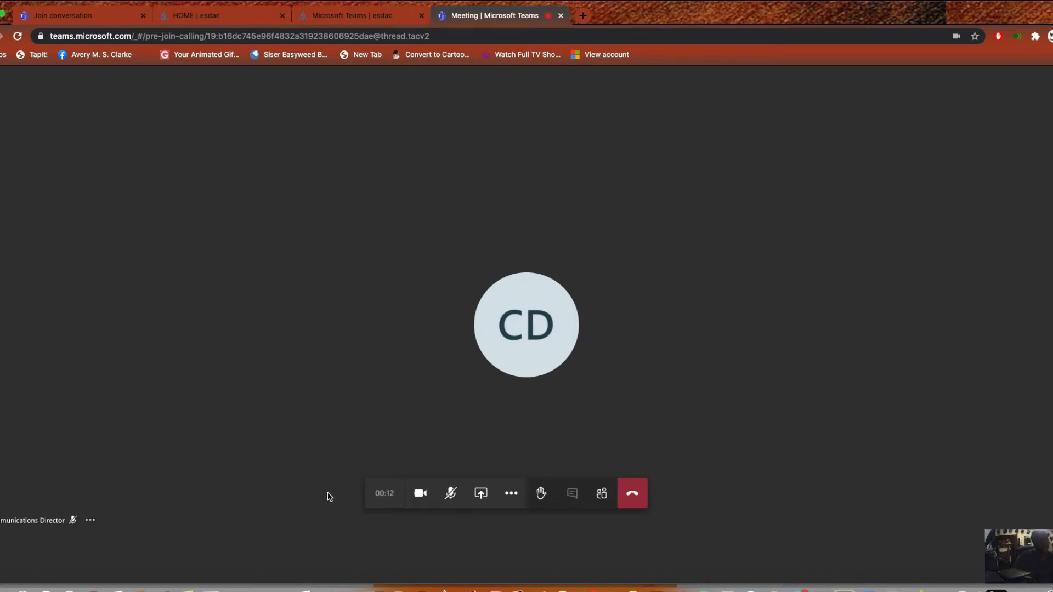
pyautogui.click(431, 506)
pyautogui.click(447, 500)
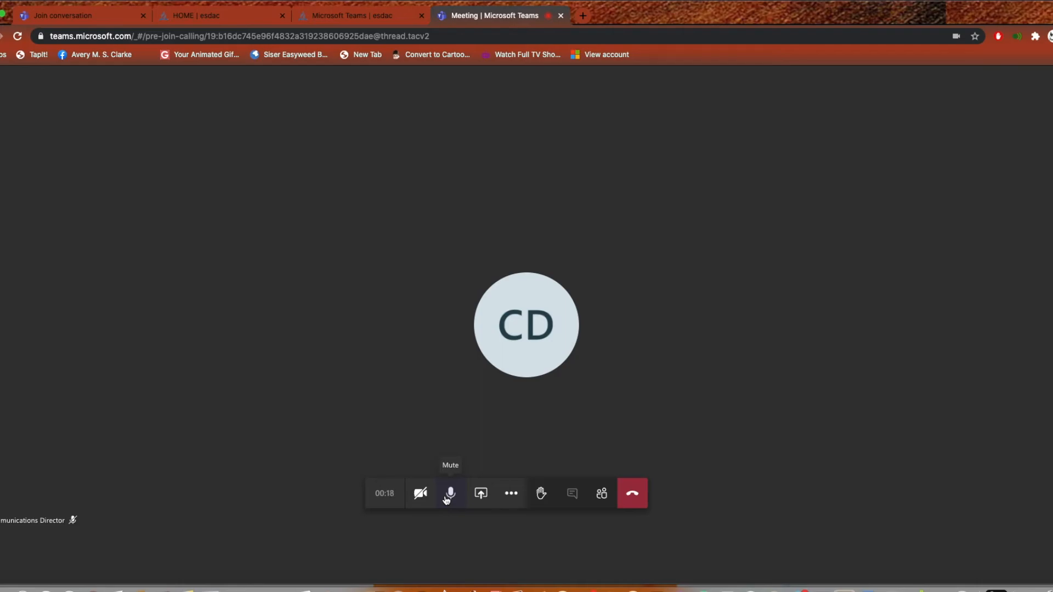
pyautogui.click(447, 500)
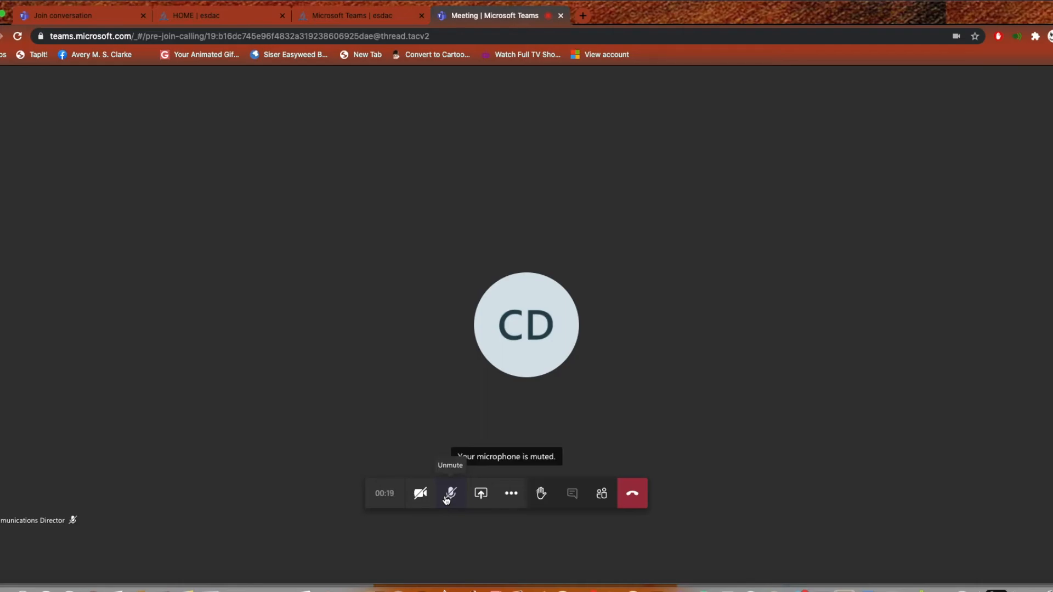
# Look at the Ephesus meeting's screen-sharing choices and close them without sharing anything.
pyautogui.click(480, 494)
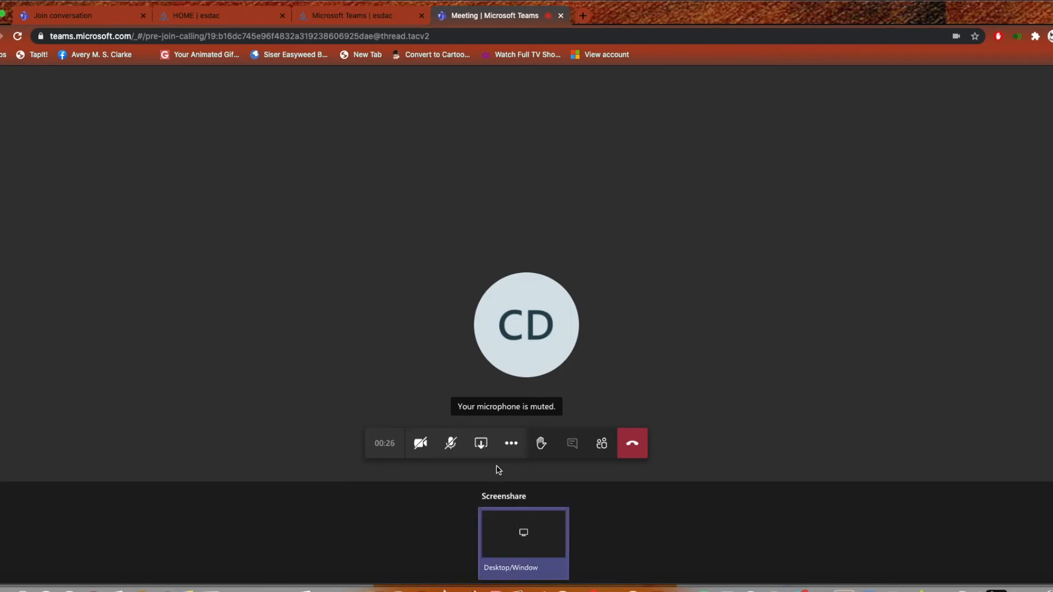
pyautogui.click(482, 446)
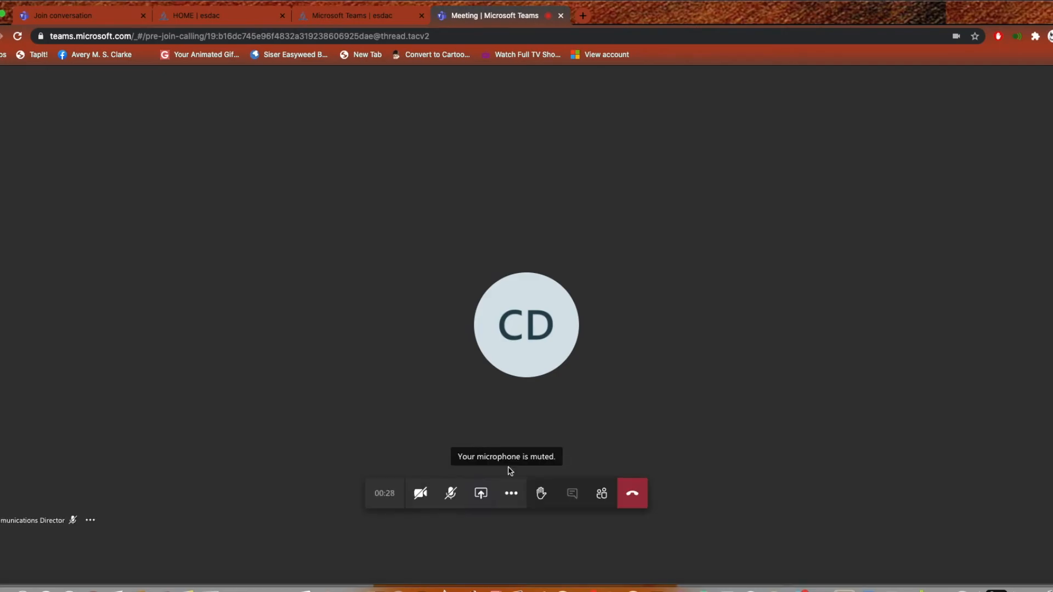
# Raise and lower your hand in the meeting, and show the list of people taking part.
pyautogui.click(543, 502)
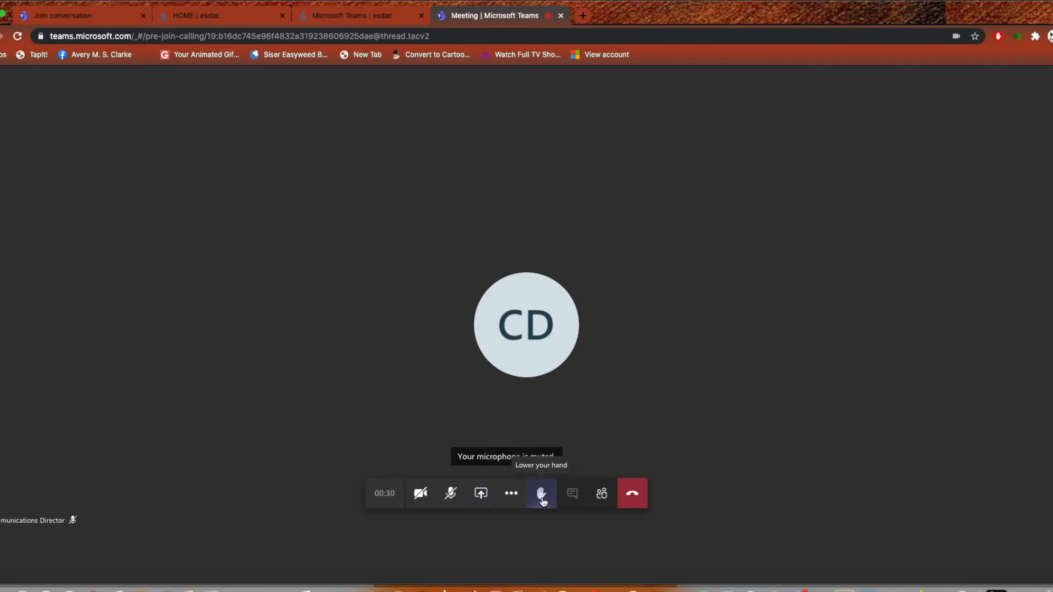
pyautogui.click(608, 500)
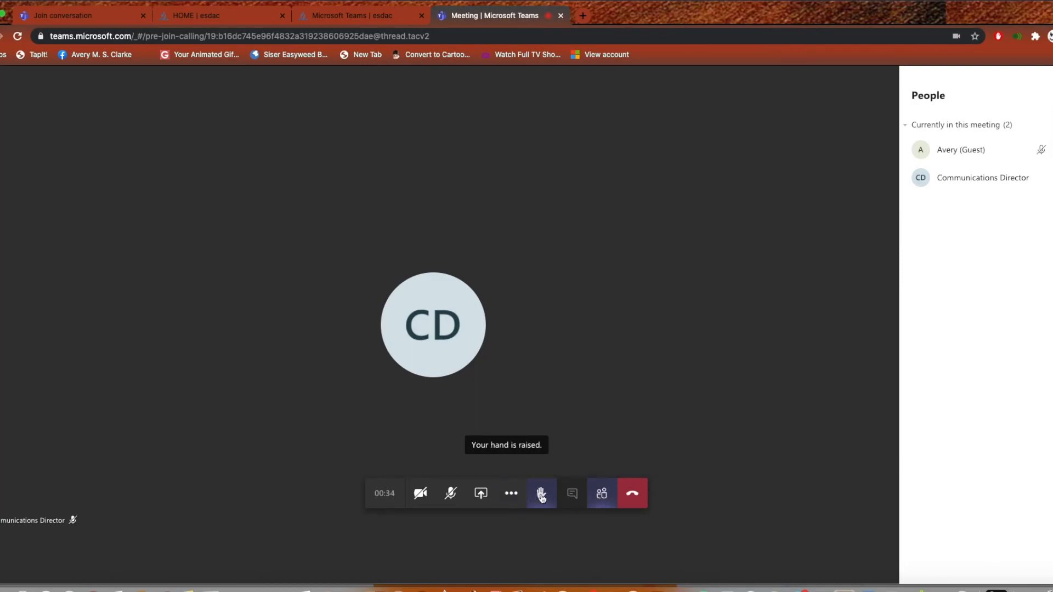
pyautogui.click(542, 497)
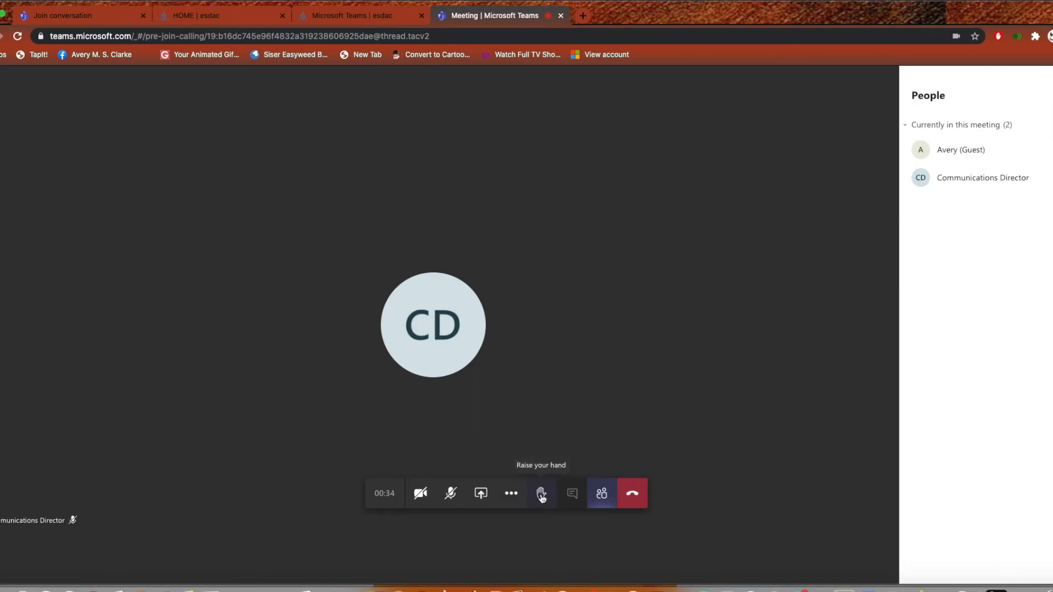
# Leave the Ephesus training meeting and close its browser tab.
pyautogui.click(640, 499)
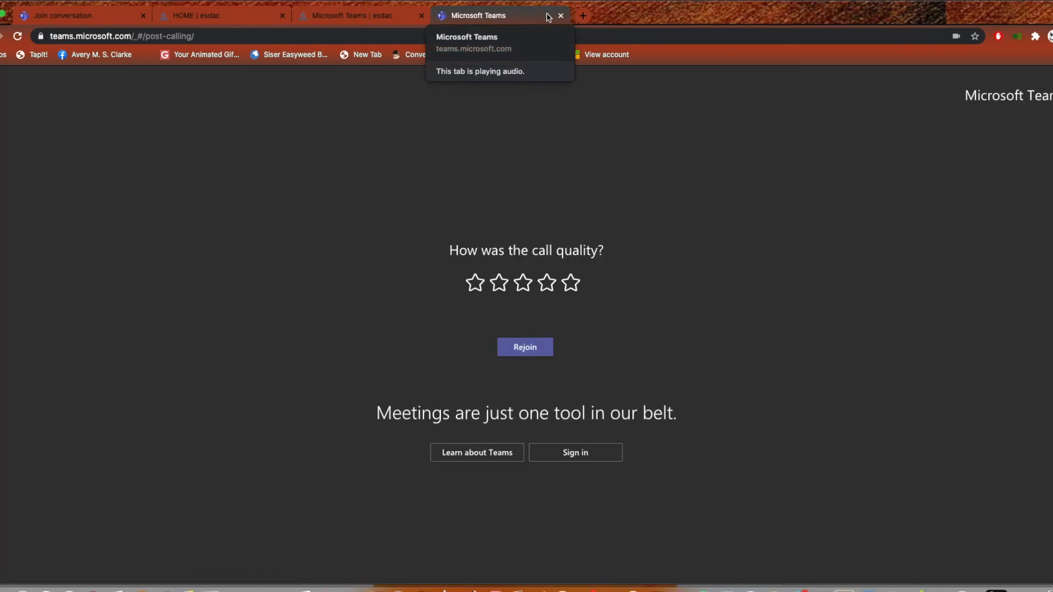
pyautogui.click(561, 16)
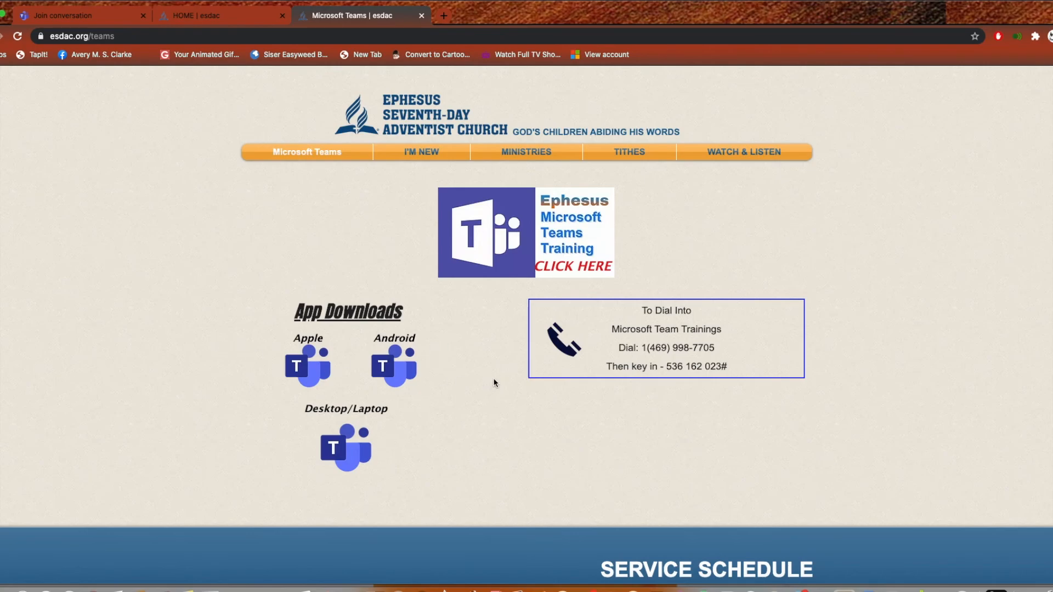
# Examine the Teams training, dial-in and app download links on the Ephesus Teams page and on the Fair Haven home page.
pyautogui.scroll(-1, 491, 199)
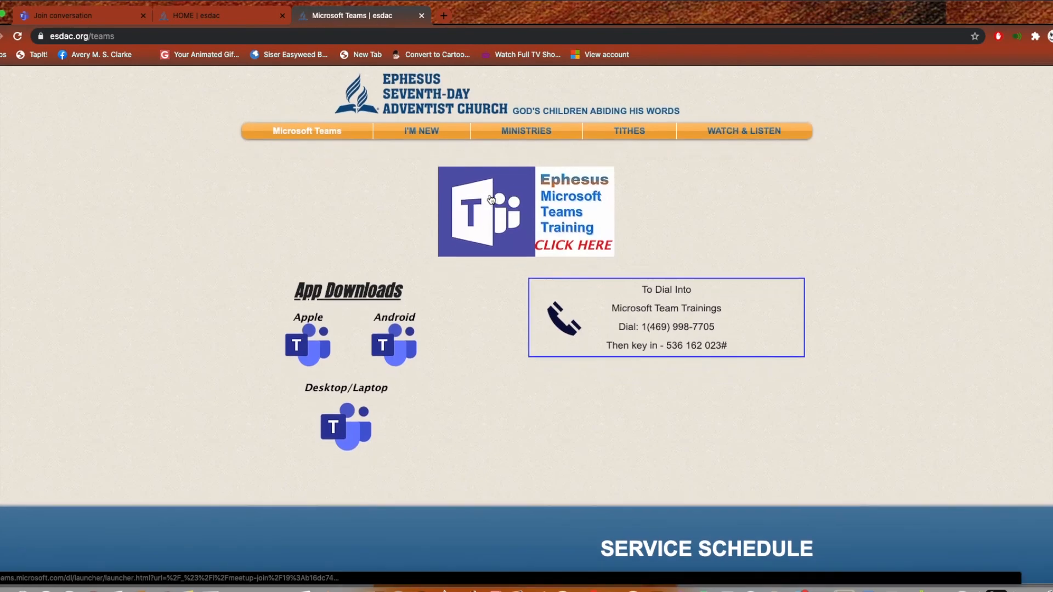
pyautogui.scroll(1, 491, 200)
pyautogui.scroll(-1, 490, 195)
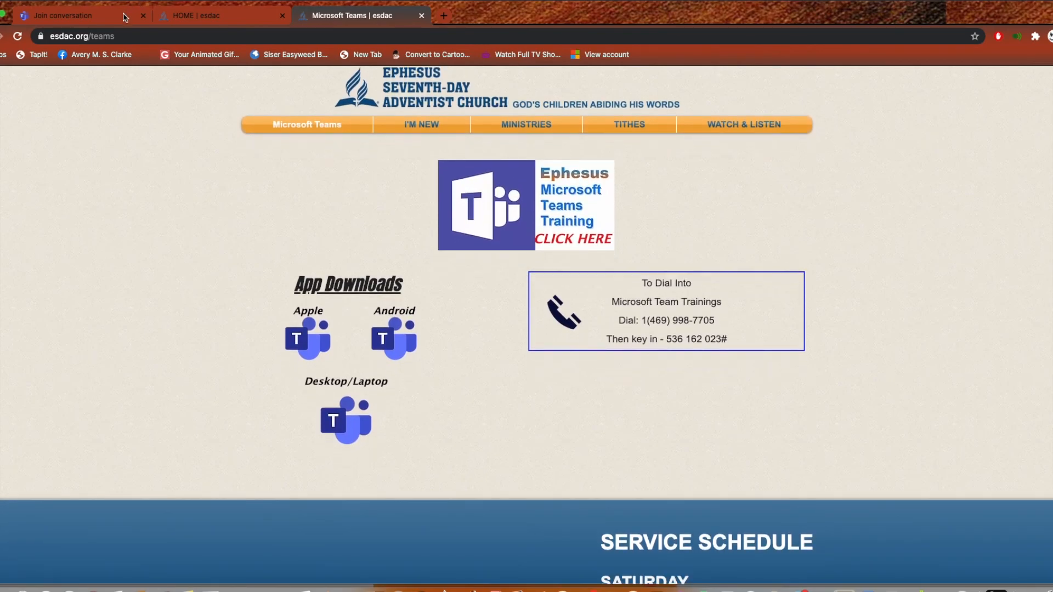
pyautogui.click(82, 17)
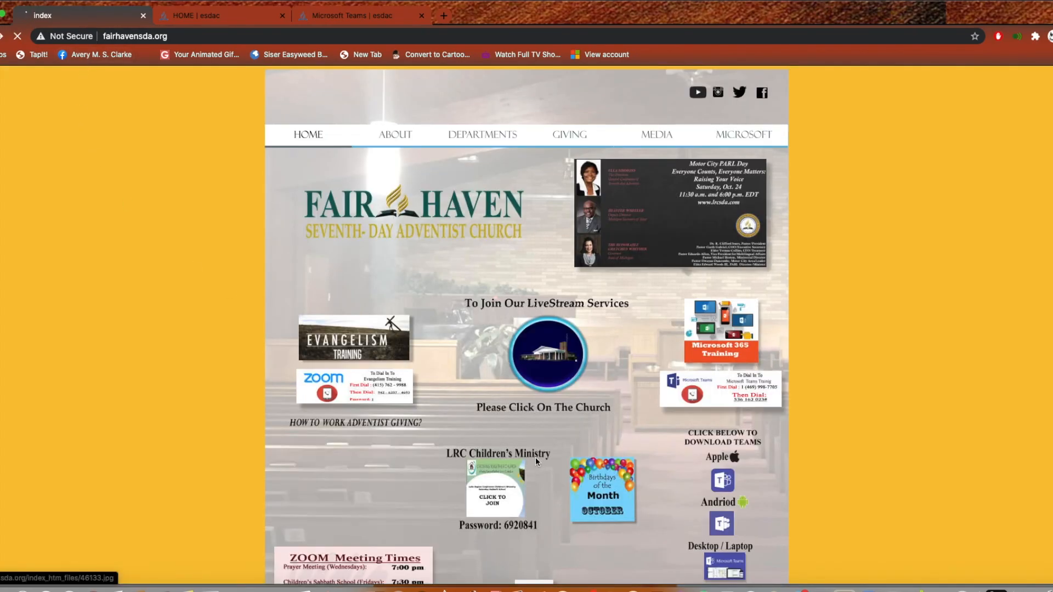
pyautogui.scroll(-1, 644, 476)
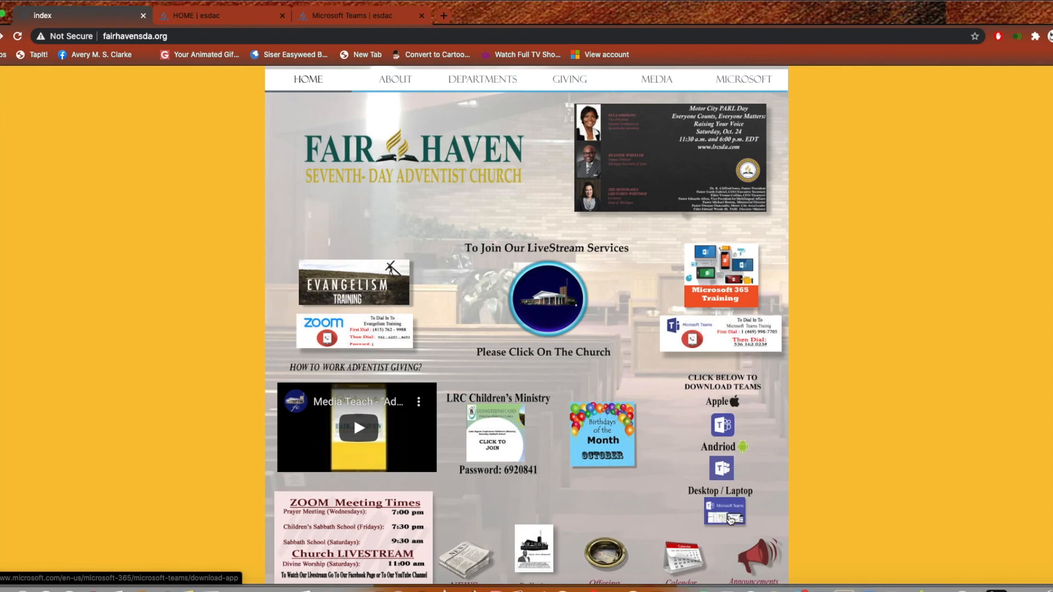
pyautogui.scroll(1, 729, 526)
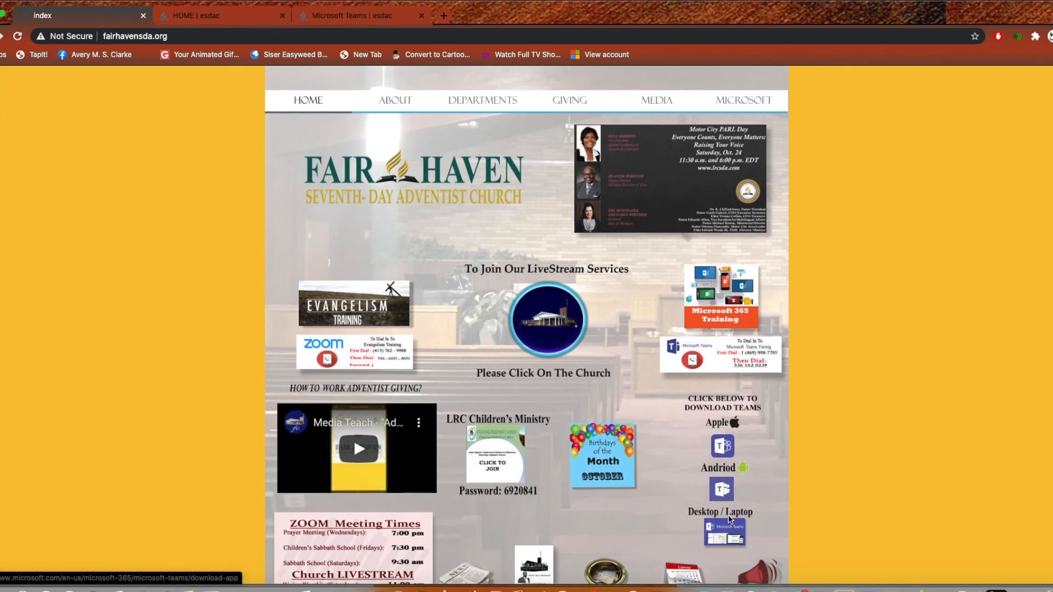
pyautogui.scroll(-1, 726, 533)
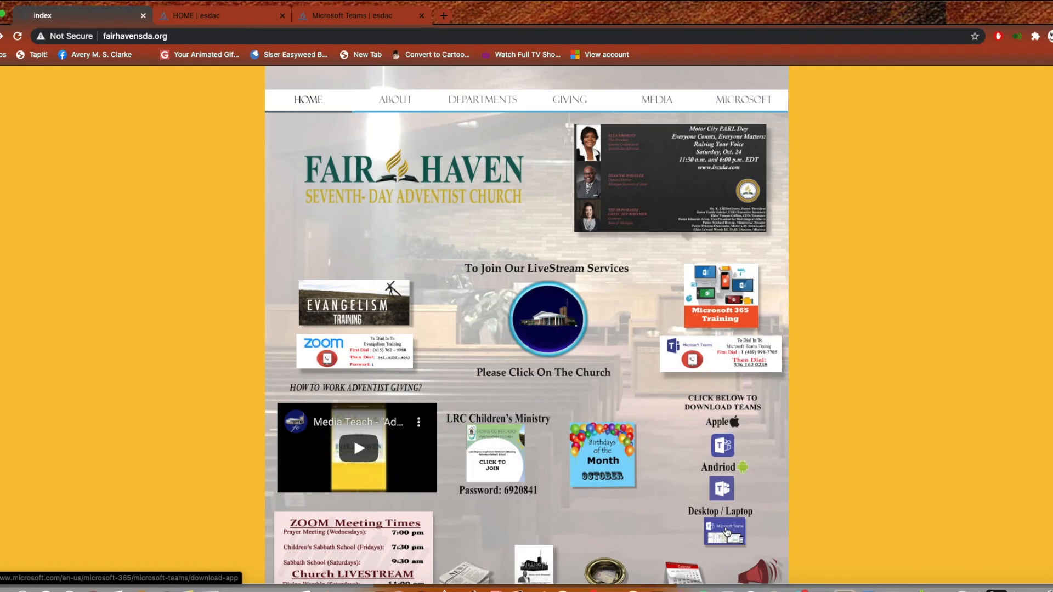